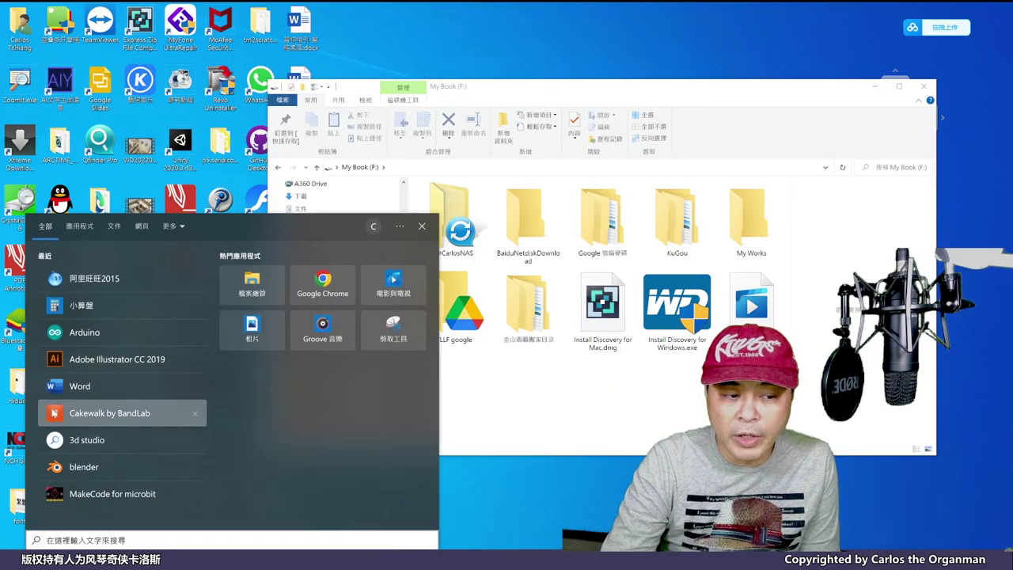
# Step: Launch Cakewalk by BandLab and create a new project from the Basic.cwt template
pyautogui.click(54, 412)
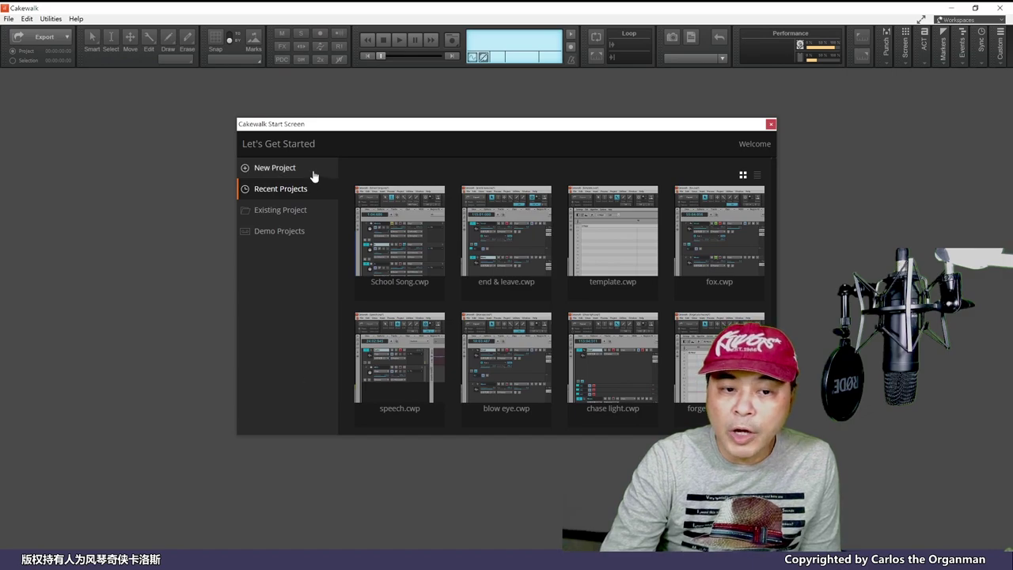
pyautogui.click(315, 176)
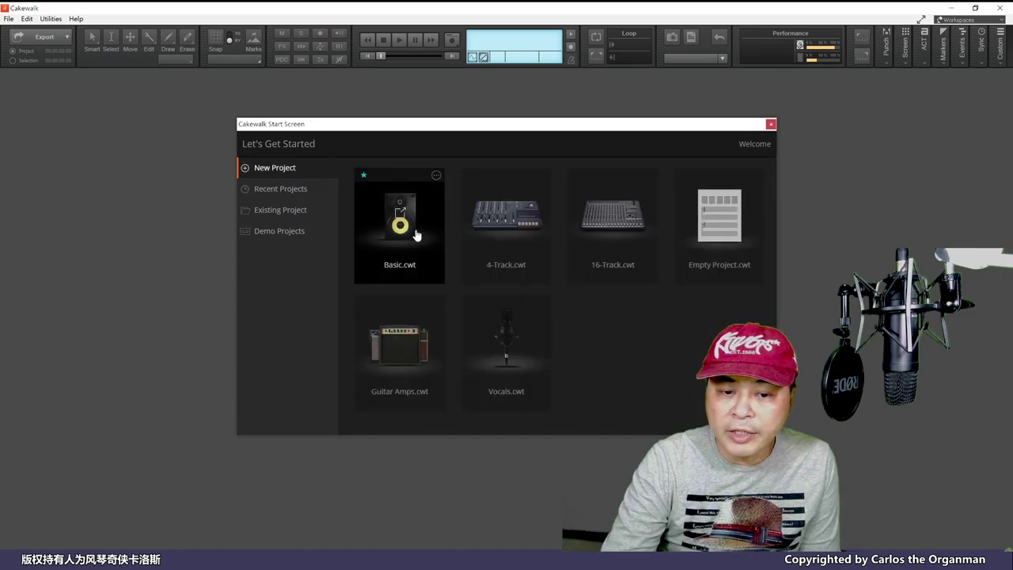
pyautogui.click(416, 234)
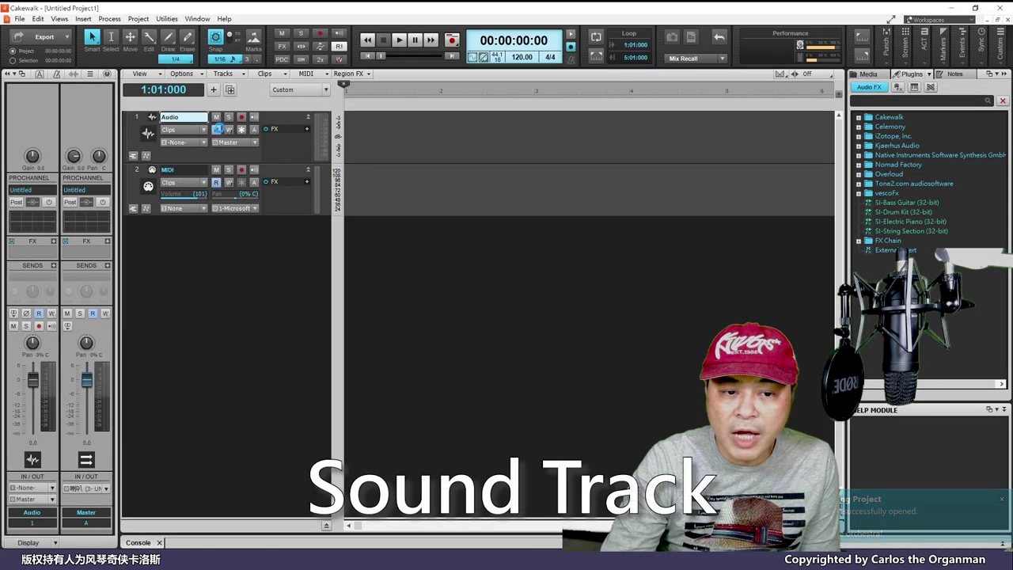
# Step: Select the MIDI track and show it in the Staff view
pyautogui.click(261, 197)
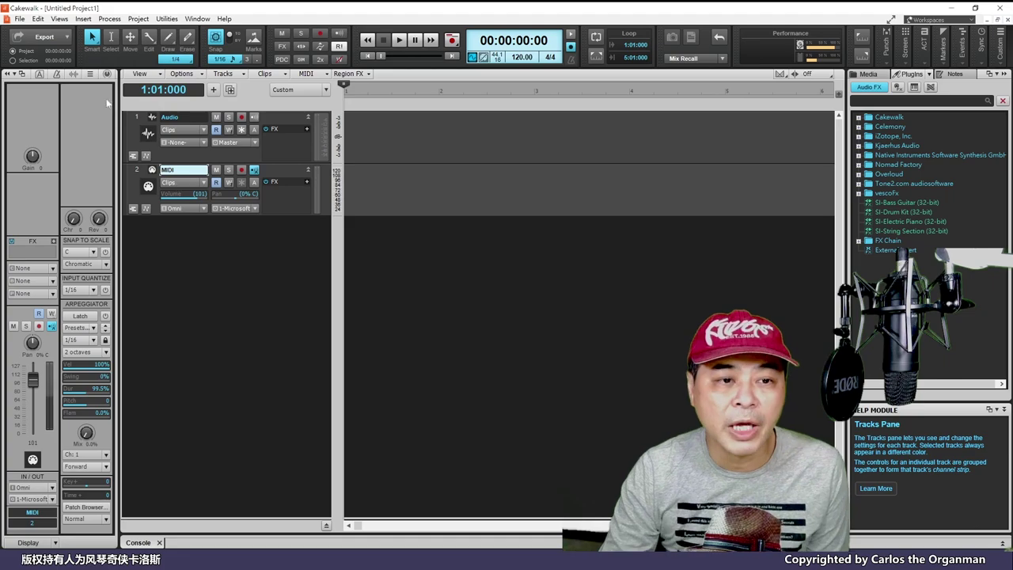
pyautogui.click(59, 18)
pyautogui.click(80, 118)
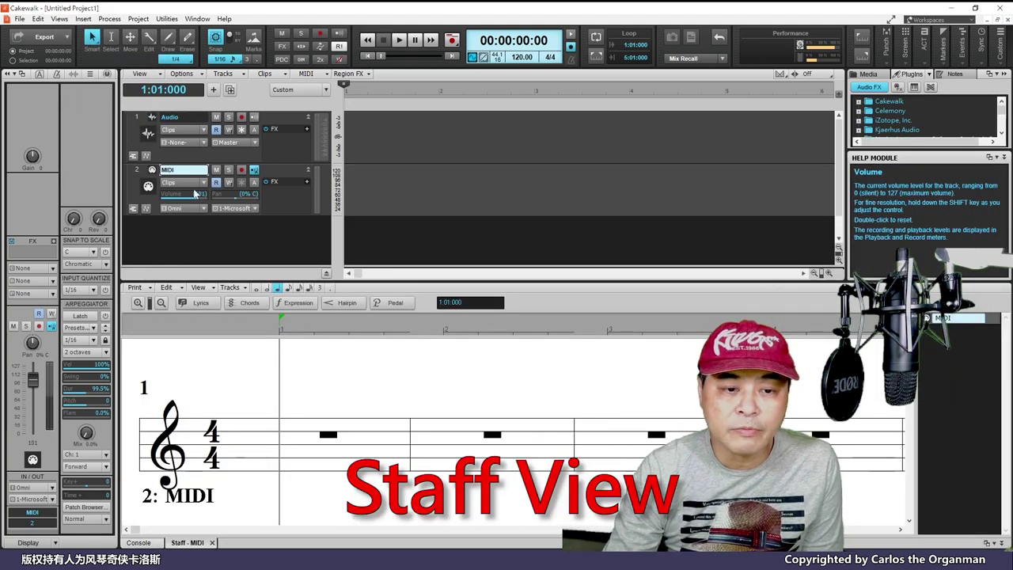
# Step: Enter eight ascending quarter notes from C5 to C6 across the first two measures and play the scale back
pyautogui.moveTo(150, 303); pyautogui.dragTo(150, 294)
pyautogui.click(294, 495)
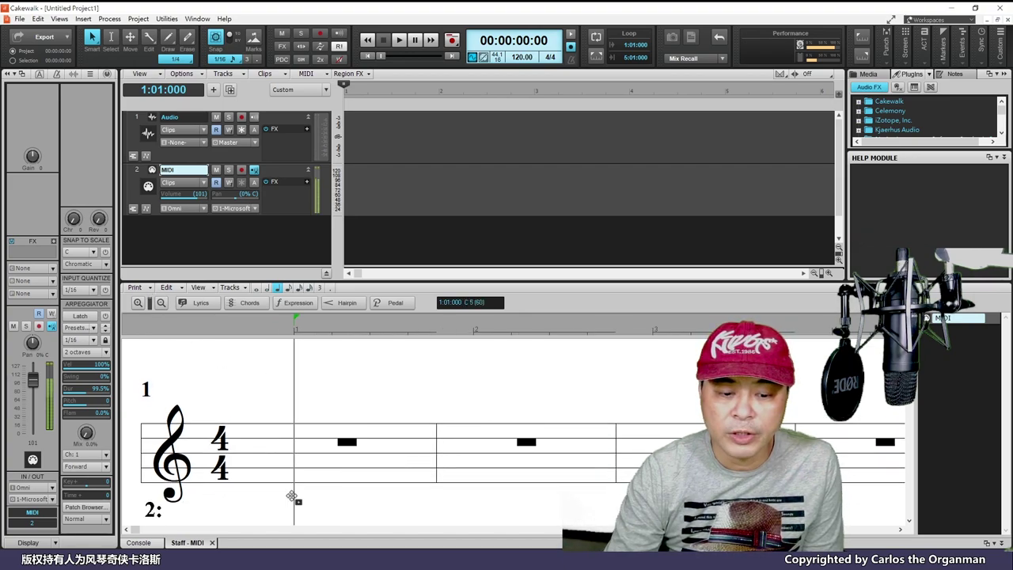
pyautogui.click(332, 488)
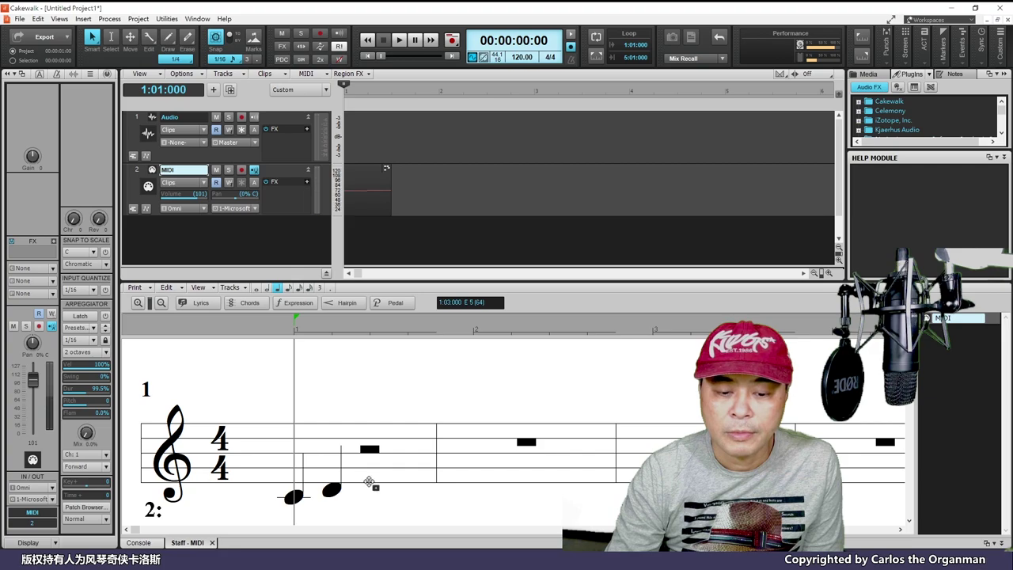
pyautogui.click(369, 482)
pyautogui.click(407, 475)
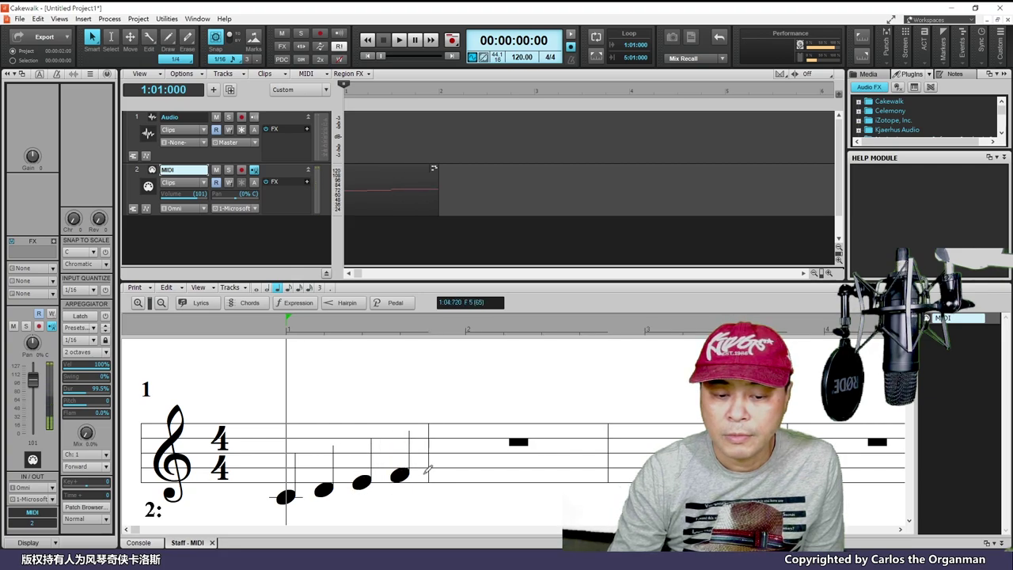
pyautogui.click(466, 467)
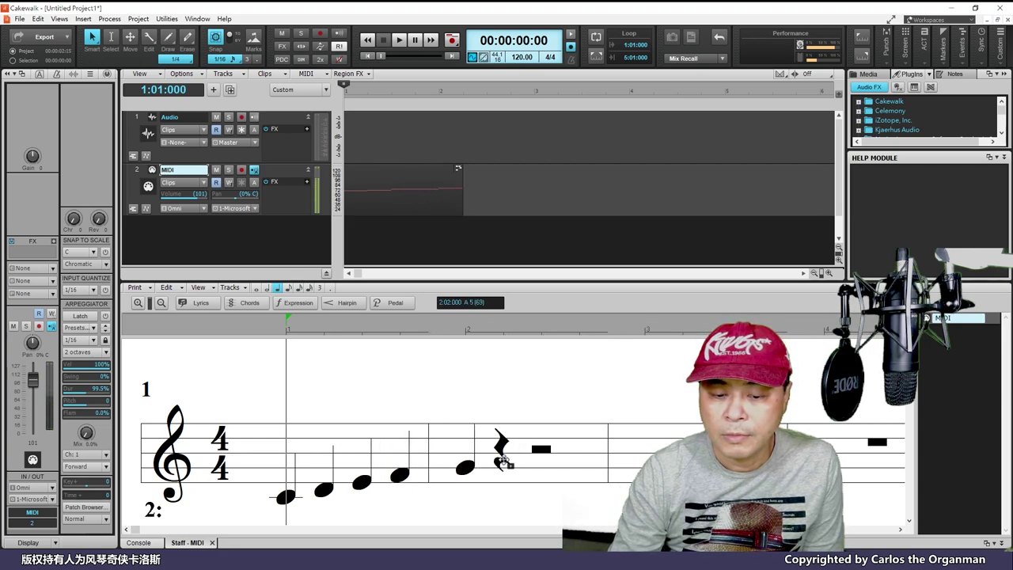
pyautogui.click(503, 461)
pyautogui.click(542, 451)
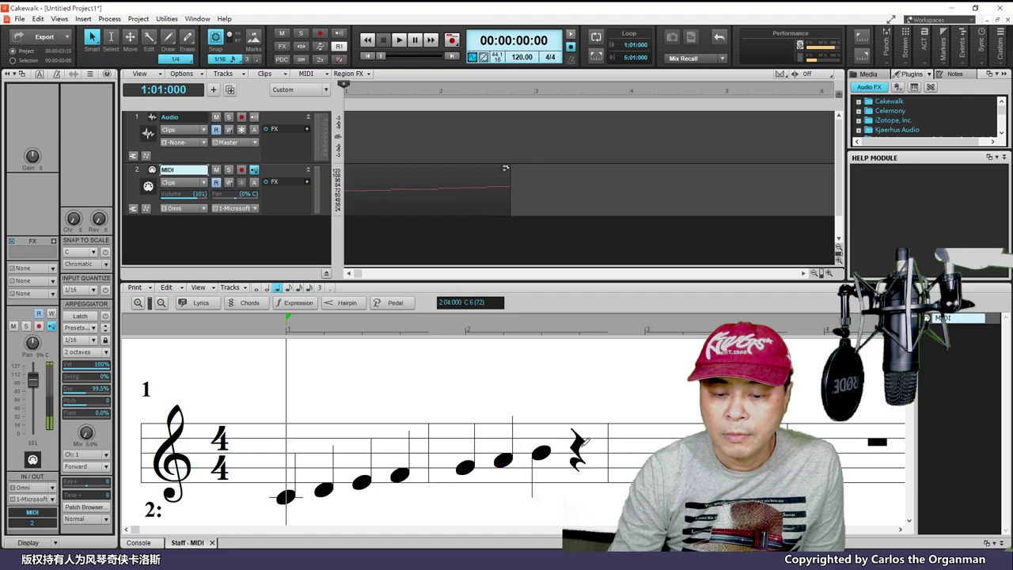
pyautogui.click(580, 446)
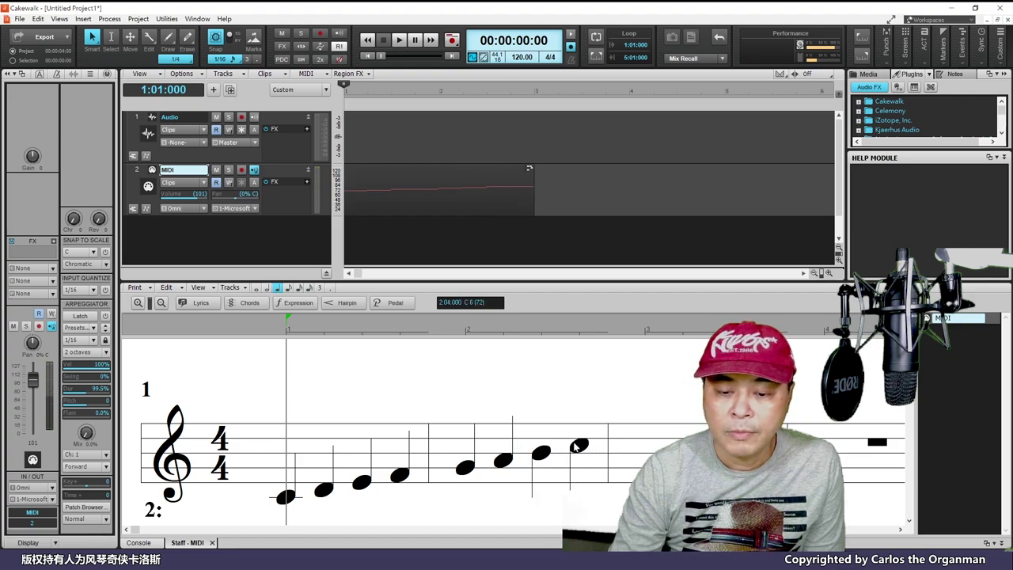
pyautogui.click(405, 43)
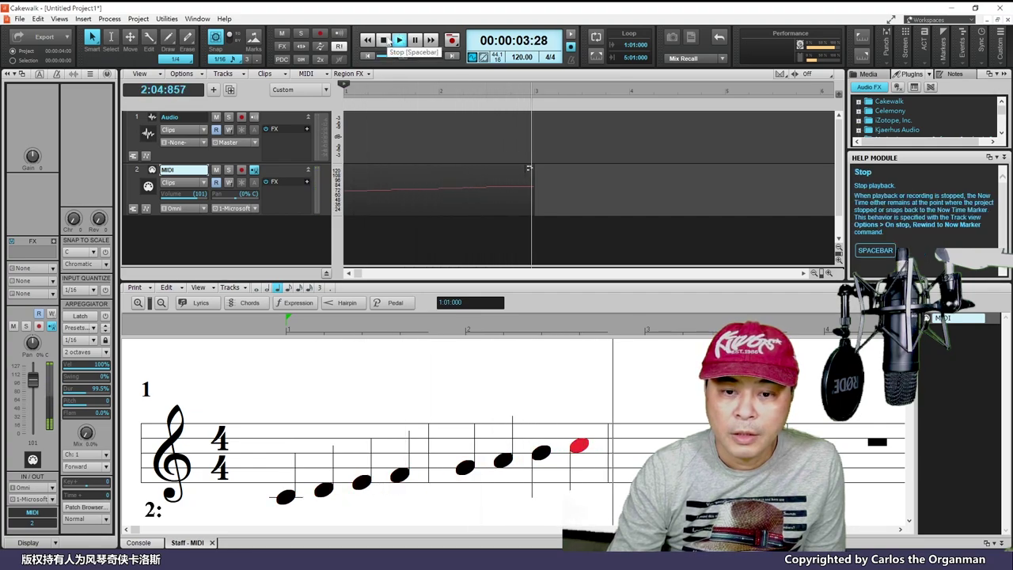
pyautogui.click(387, 43)
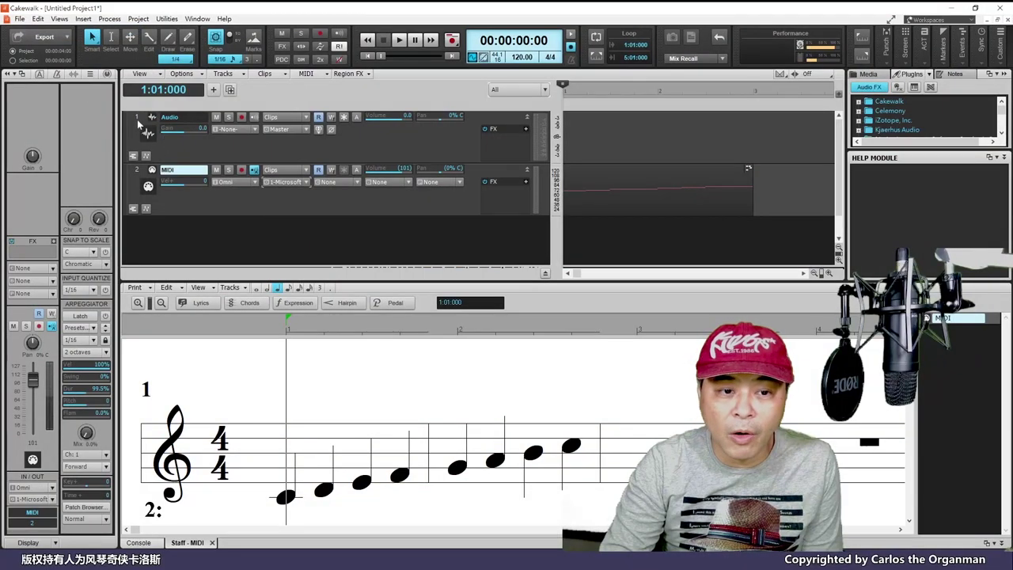
# Step: Select the Audio track and arm it for recording
pyautogui.click(140, 119)
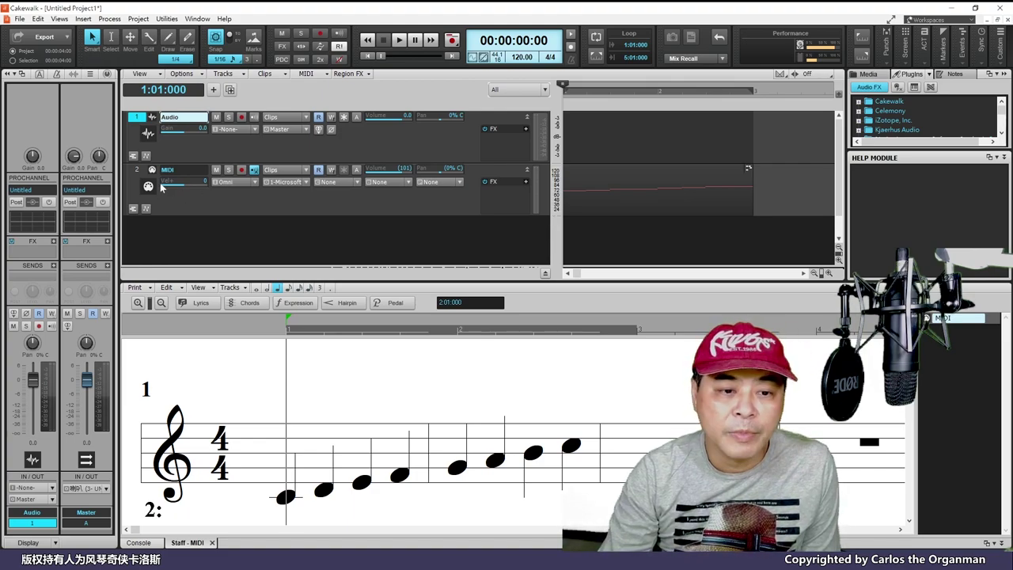
pyautogui.click(135, 171)
pyautogui.click(136, 118)
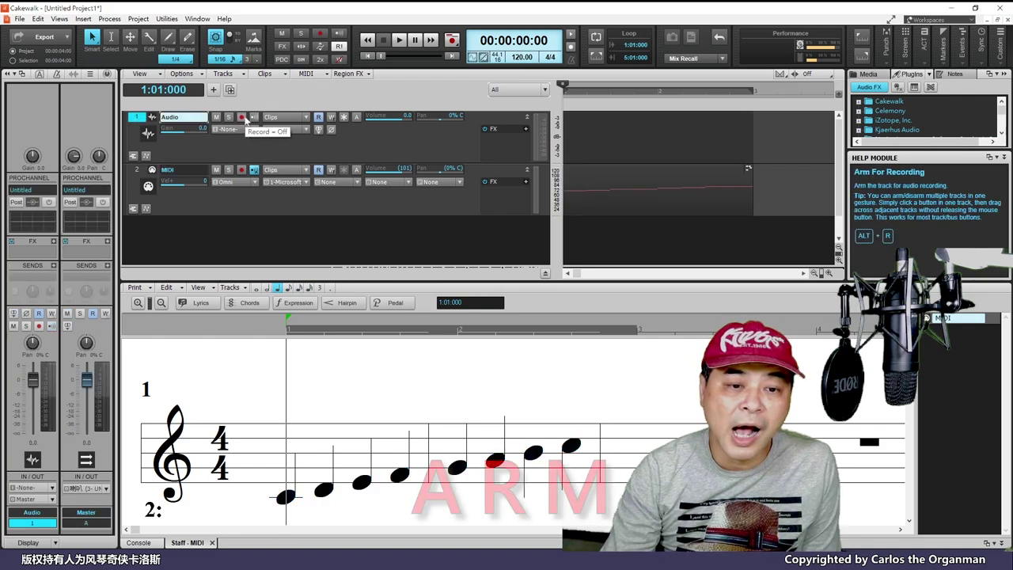
pyautogui.click(242, 117)
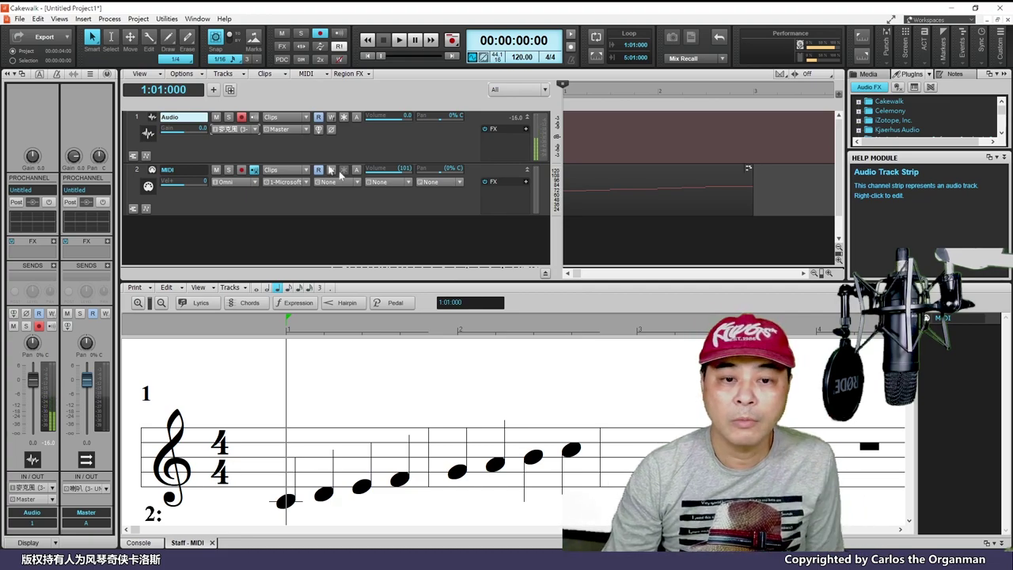
# Step: Record a microphone take on the Audio track along with the MIDI scale, and play both tracks back
pyautogui.click(452, 41)
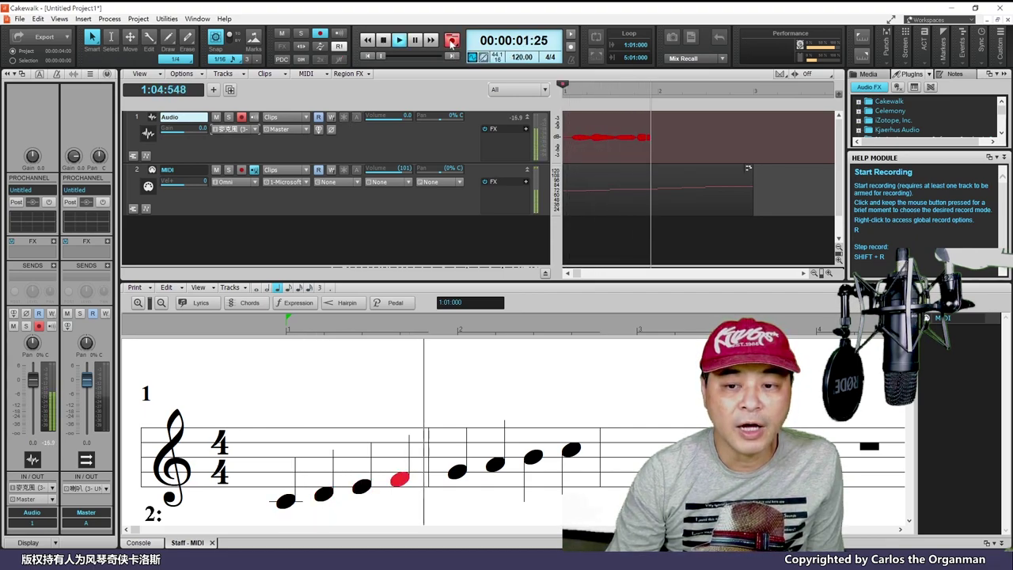
pyautogui.click(395, 42)
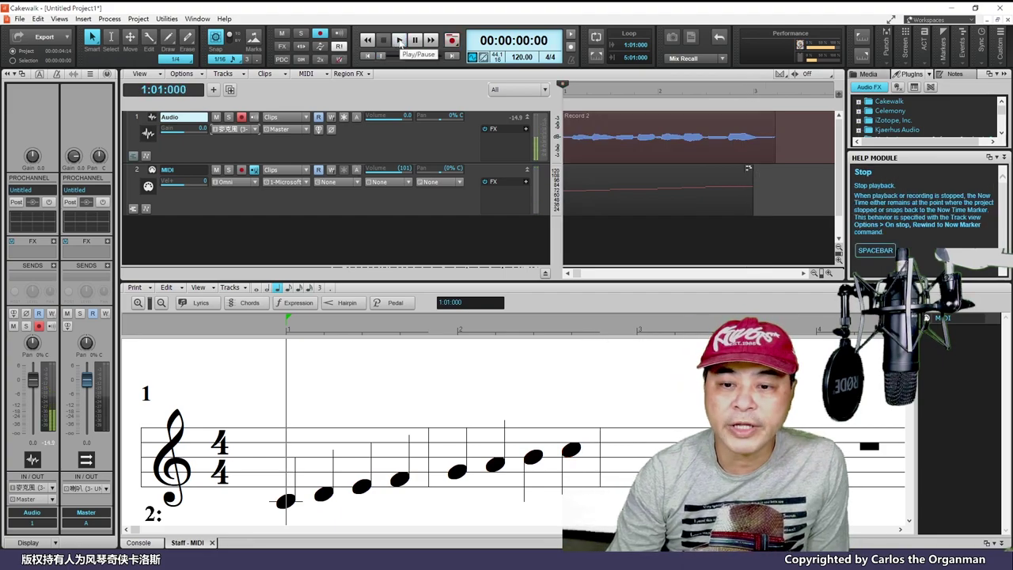
pyautogui.click(399, 41)
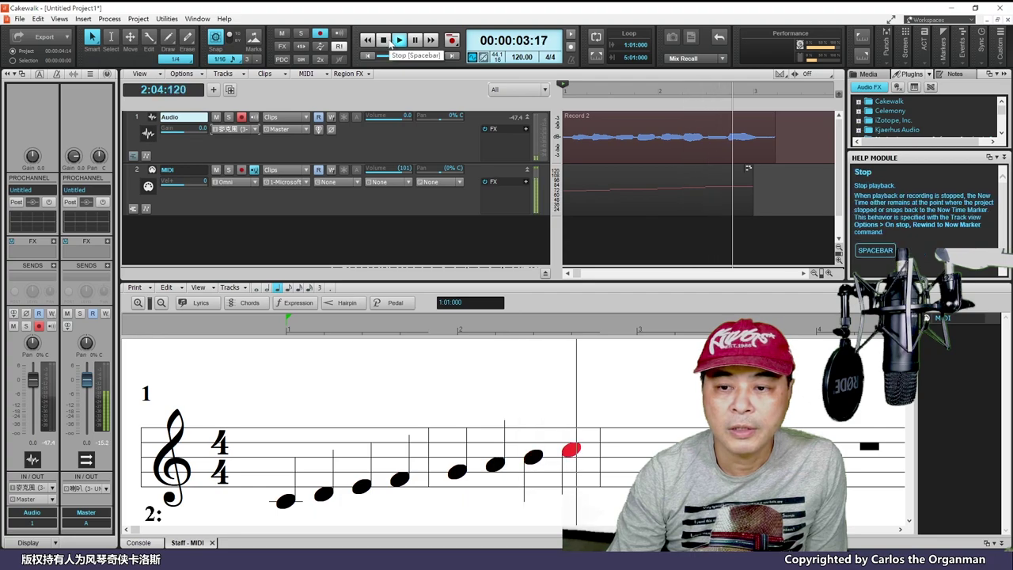
pyautogui.click(384, 40)
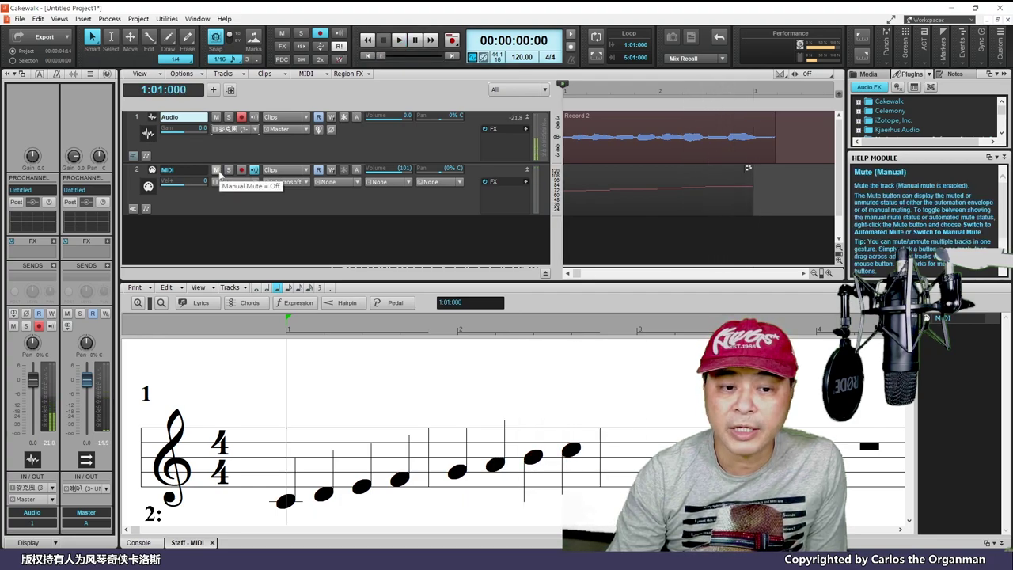
# Step: Mute the MIDI track and play back the recorded audio alone
pyautogui.click(216, 170)
pyautogui.click(401, 41)
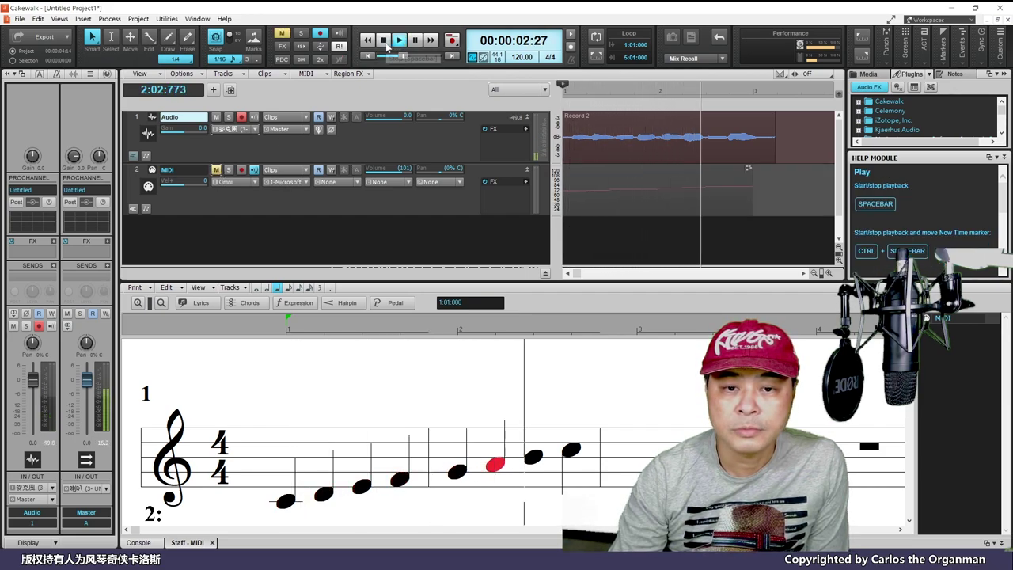
pyautogui.click(384, 41)
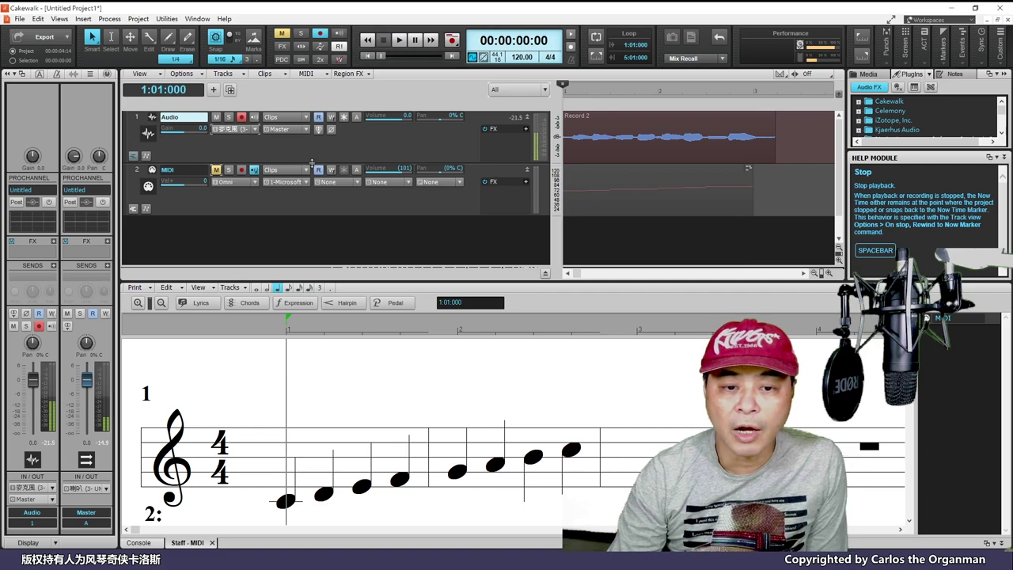
# Step: Enlarge the Audio track's height to magnify its waveform and select the recorded clip
pyautogui.moveTo(312, 163); pyautogui.dragTo(311, 210)
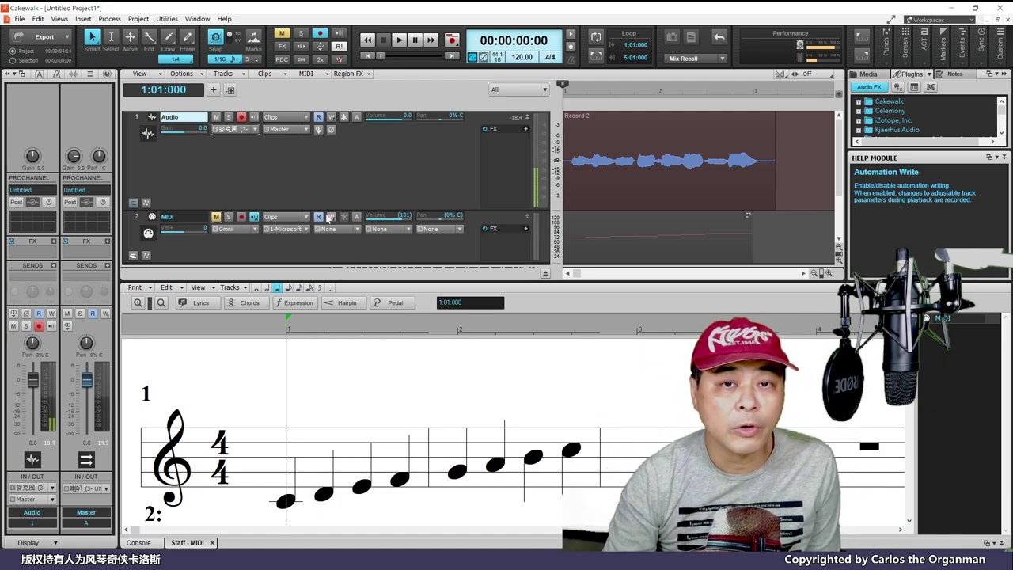
pyautogui.click(647, 211)
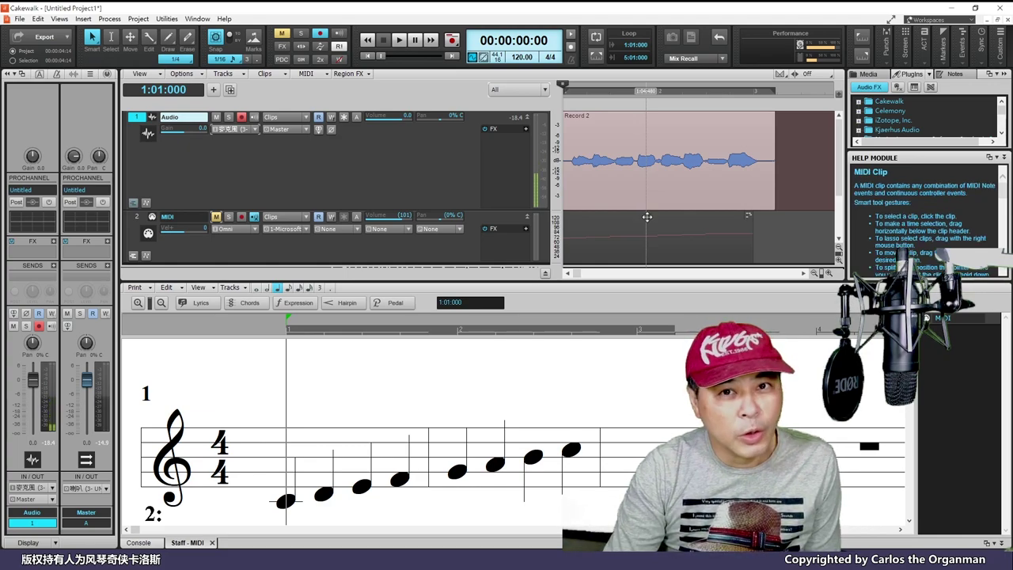
# Step: Display the Console view and collapse the track inspector
pyautogui.click(138, 542)
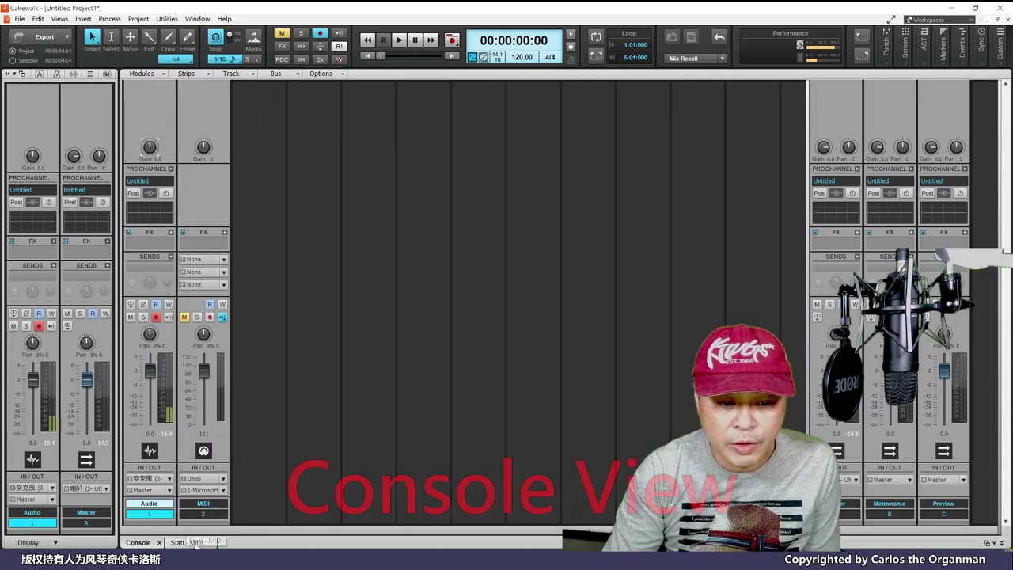
pyautogui.click(16, 74)
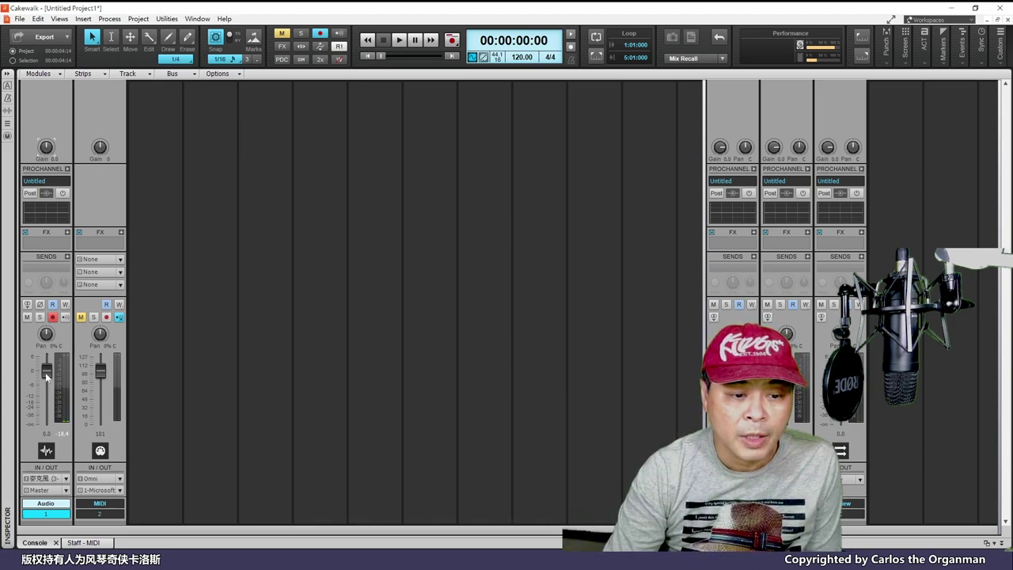
# Step: Try the Audio track's volume at about -9.8 dB and about 4.8 dB, playing the recording back at each level
pyautogui.moveTo(45, 378)
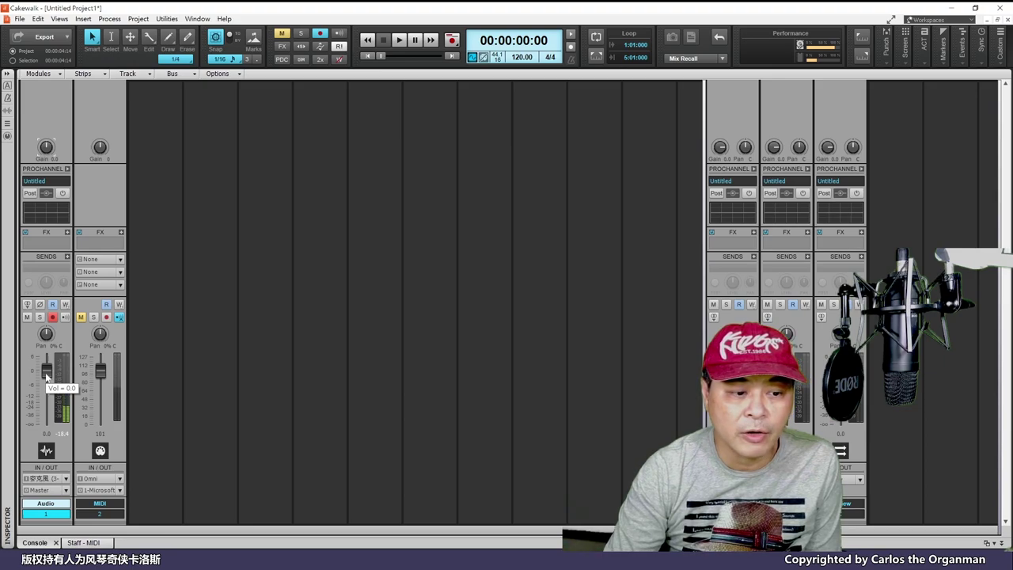
pyautogui.moveTo(46, 377); pyautogui.dragTo(45, 394)
pyautogui.click(399, 40)
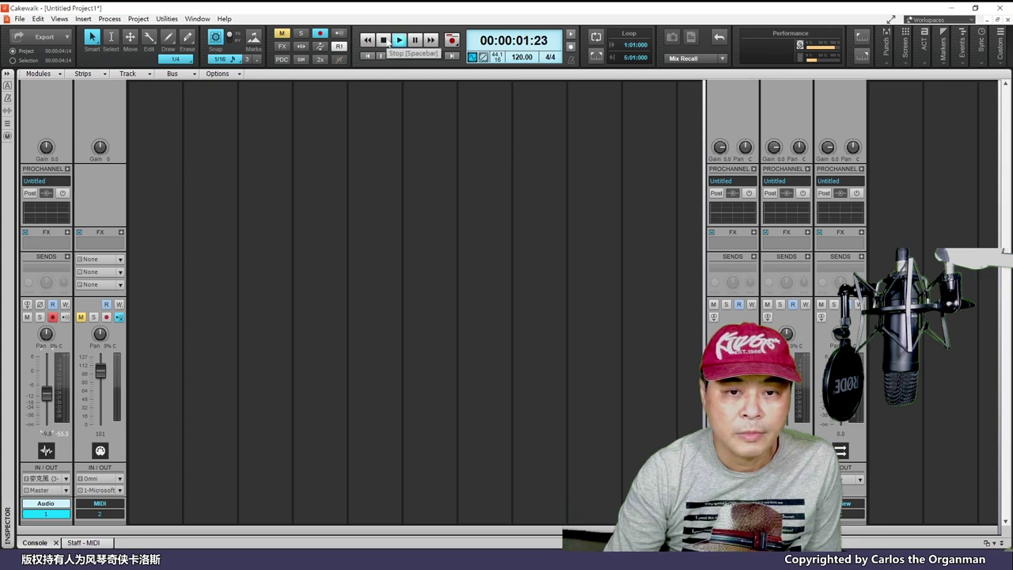
pyautogui.click(383, 40)
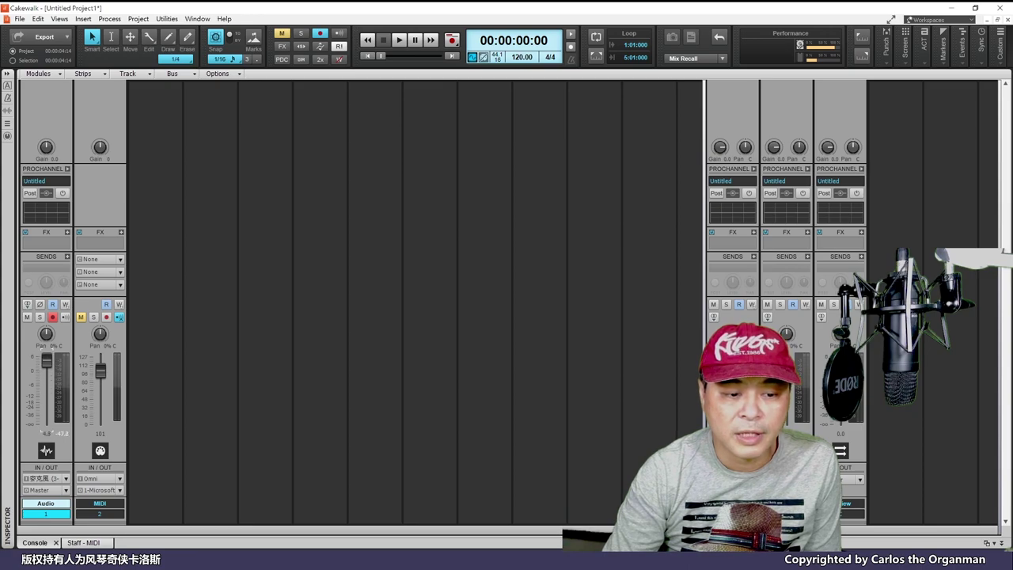
pyautogui.click(400, 40)
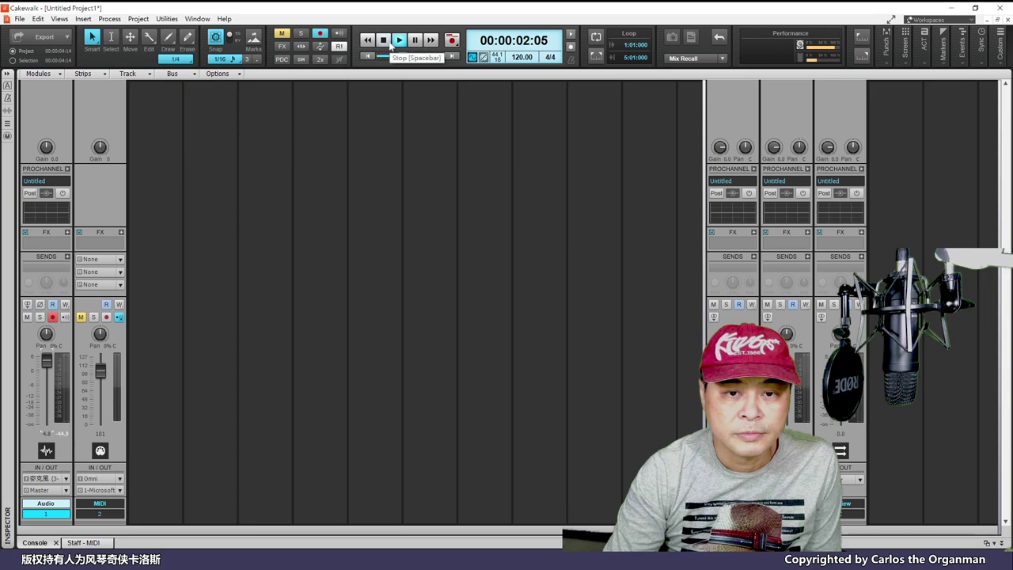
pyautogui.click(385, 40)
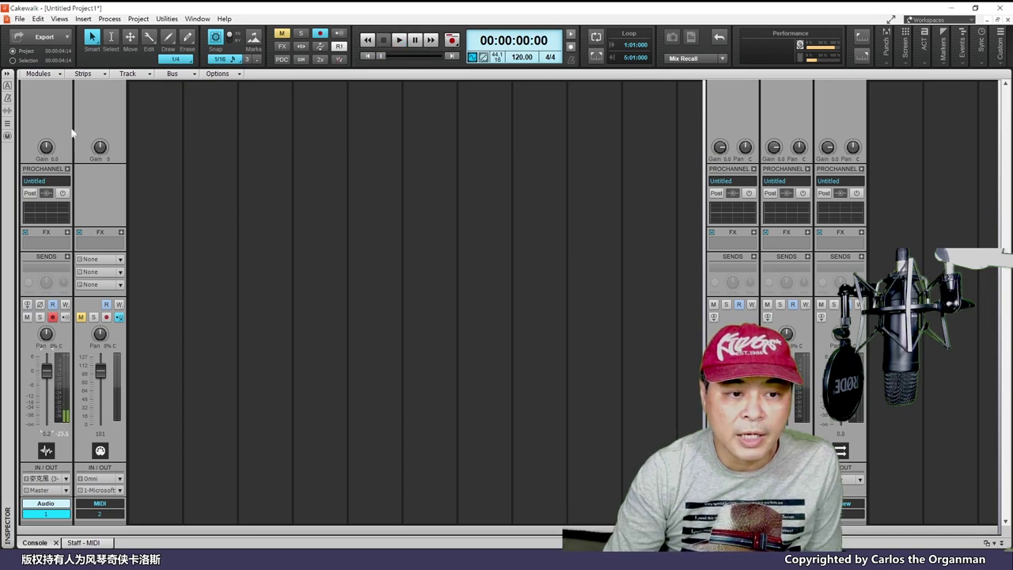
# Step: Insert the Sonitus Reverb audio effect into the Audio track's FX rack
pyautogui.click(67, 232)
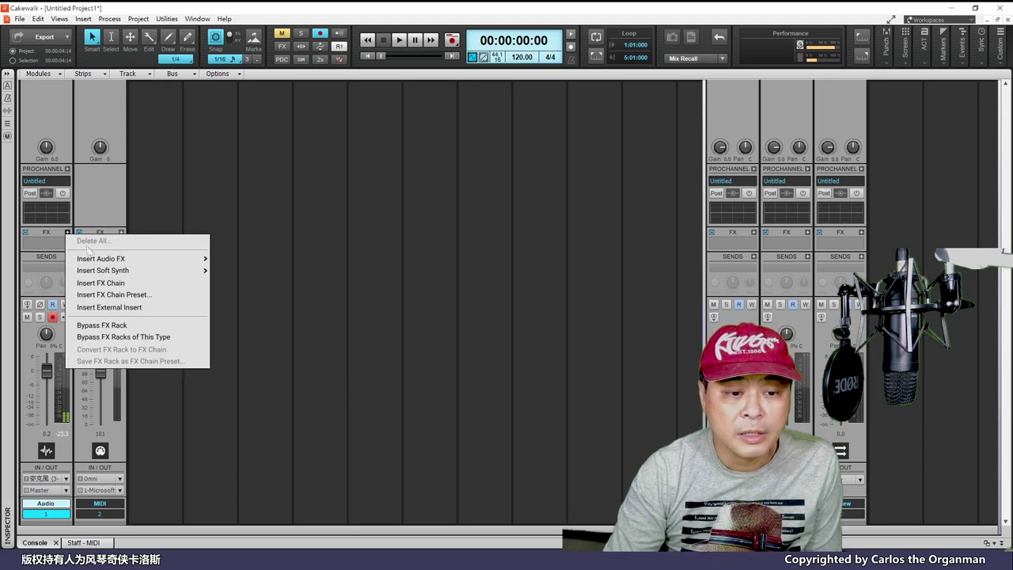
pyautogui.moveTo(156, 262)
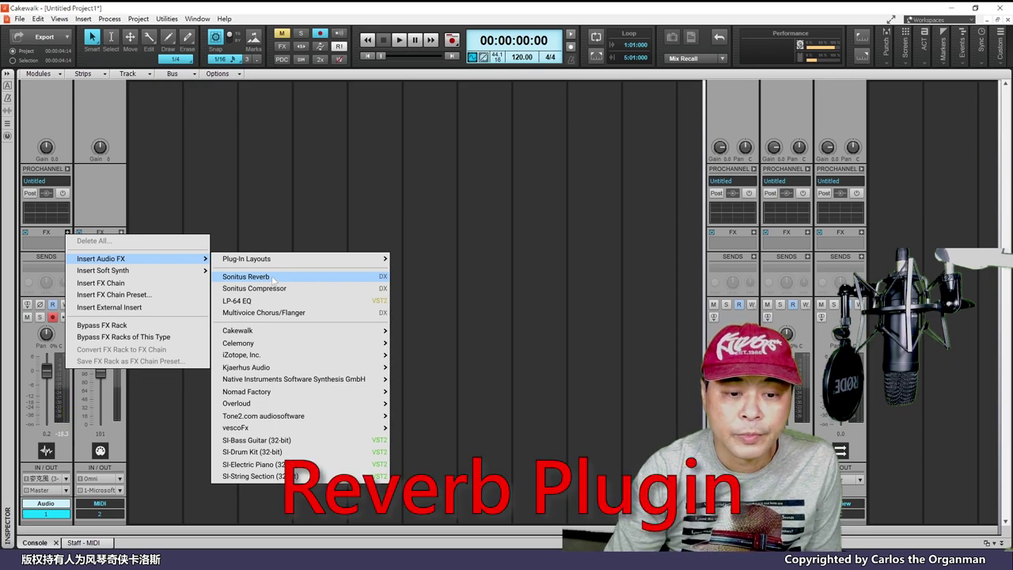
pyautogui.click(273, 279)
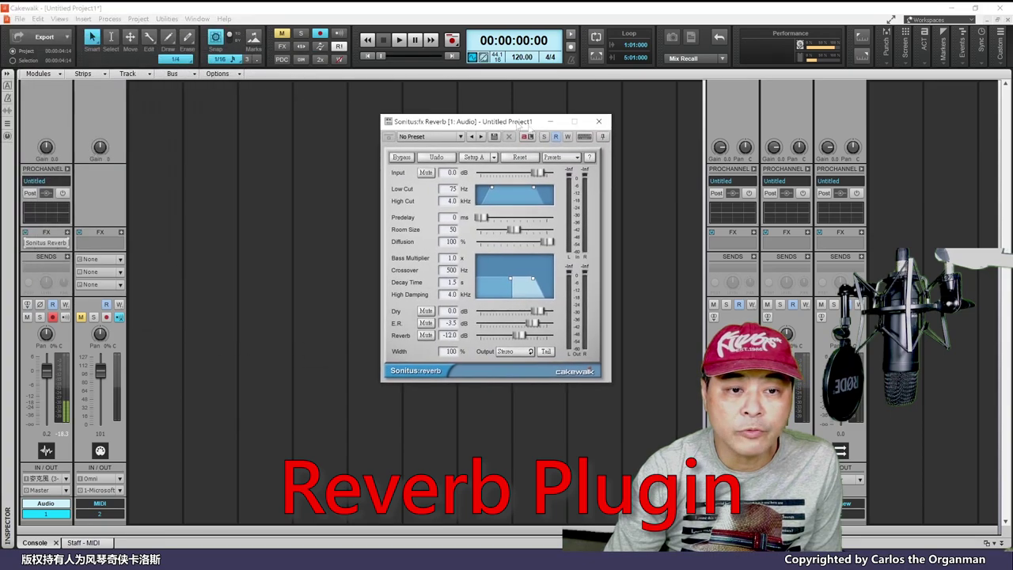
# Step: Try the Large Hall preset in the Sonitus Reverb, playing the recording back from the start
pyautogui.click(443, 156)
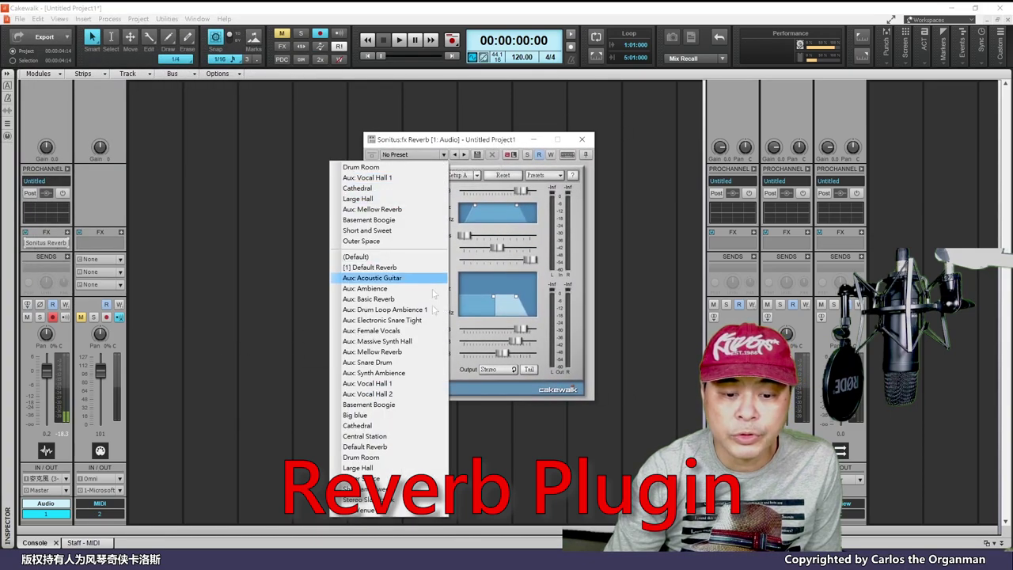
pyautogui.click(381, 469)
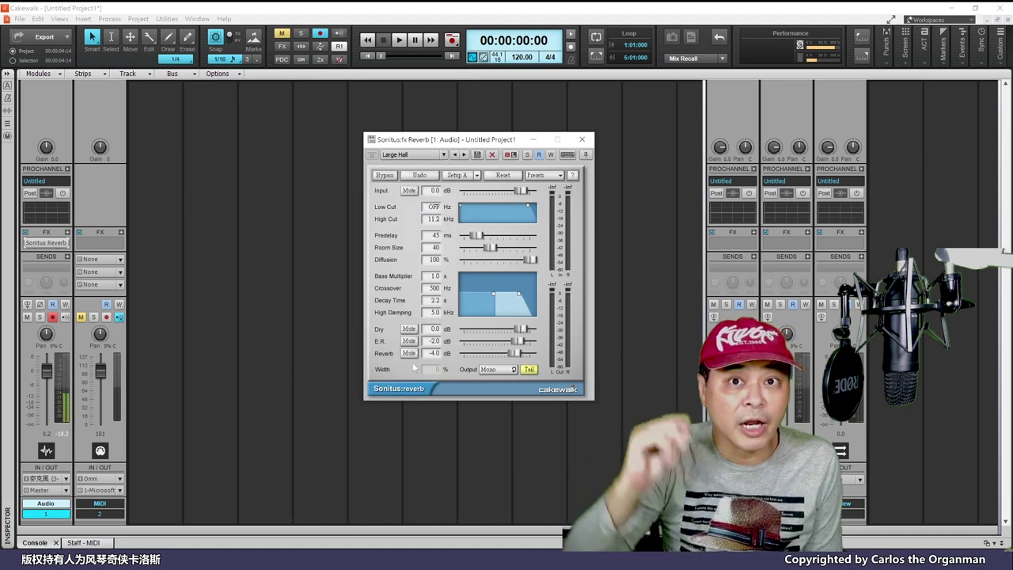
pyautogui.click(368, 57)
pyautogui.click(399, 41)
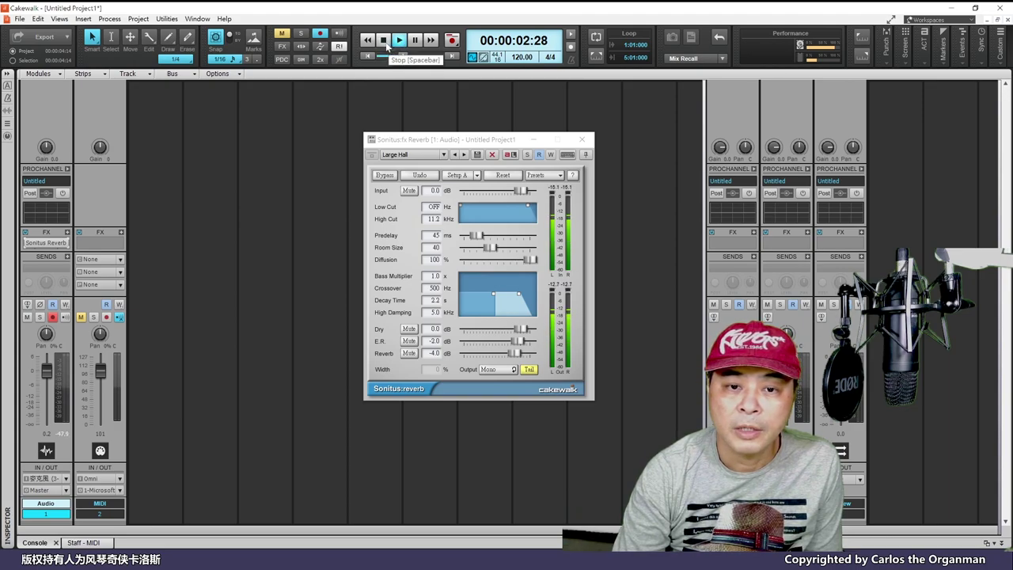
pyautogui.click(383, 41)
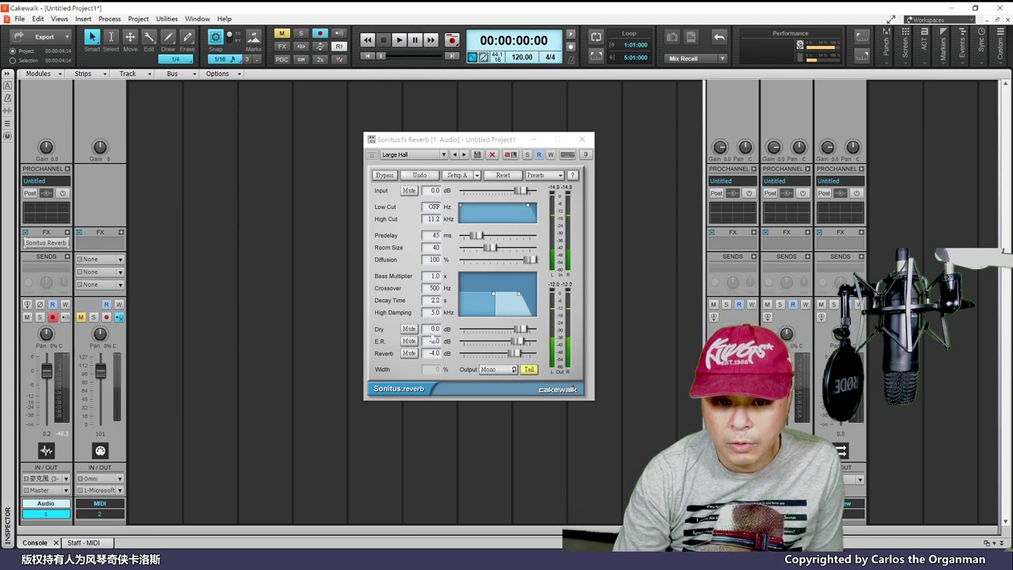
# Step: Switch the Sonitus Reverb to the Drum Room preset and close its window
pyautogui.click(464, 154)
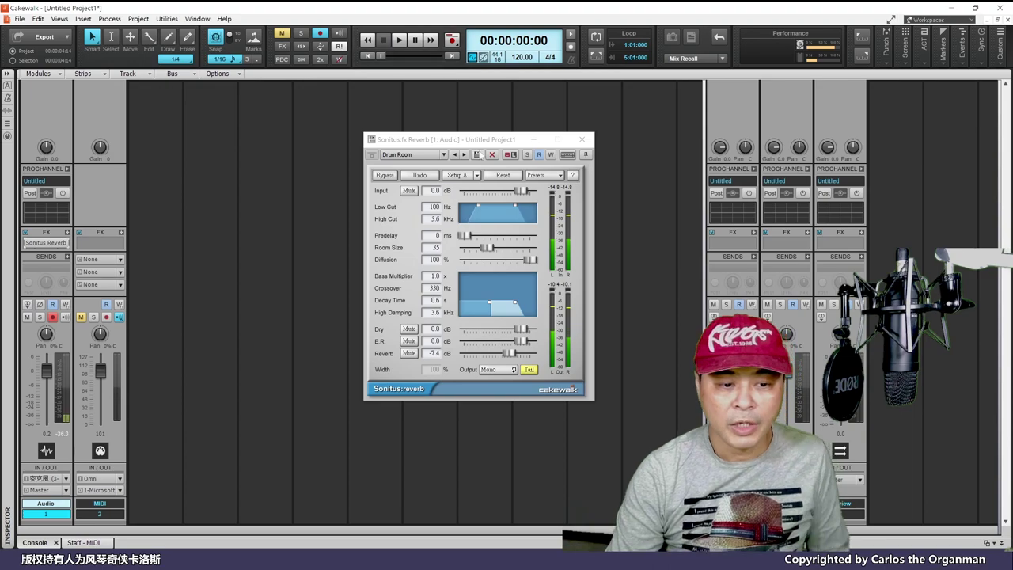
pyautogui.click(581, 140)
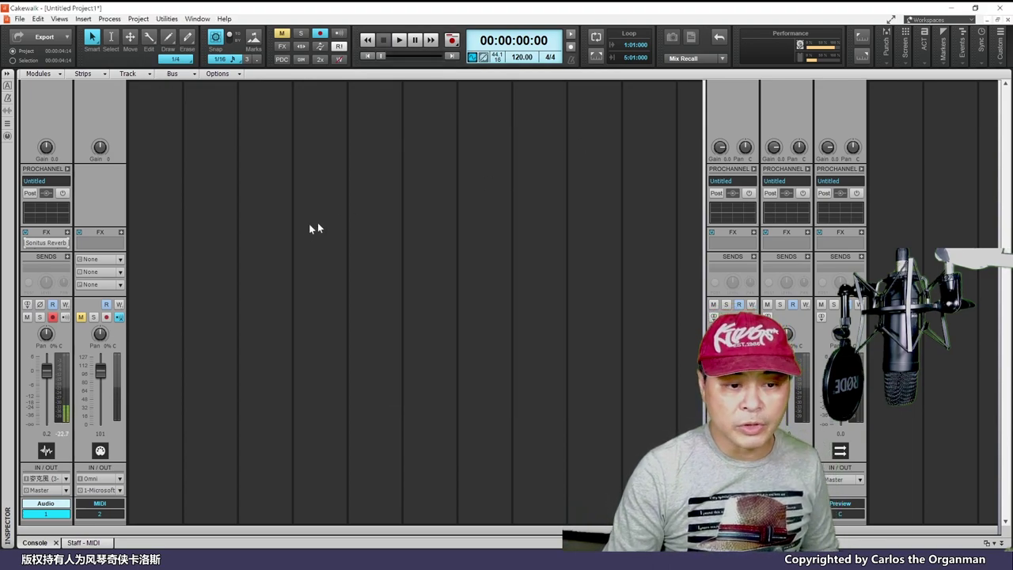
pyautogui.rightClick(68, 234)
pyautogui.moveTo(174, 258)
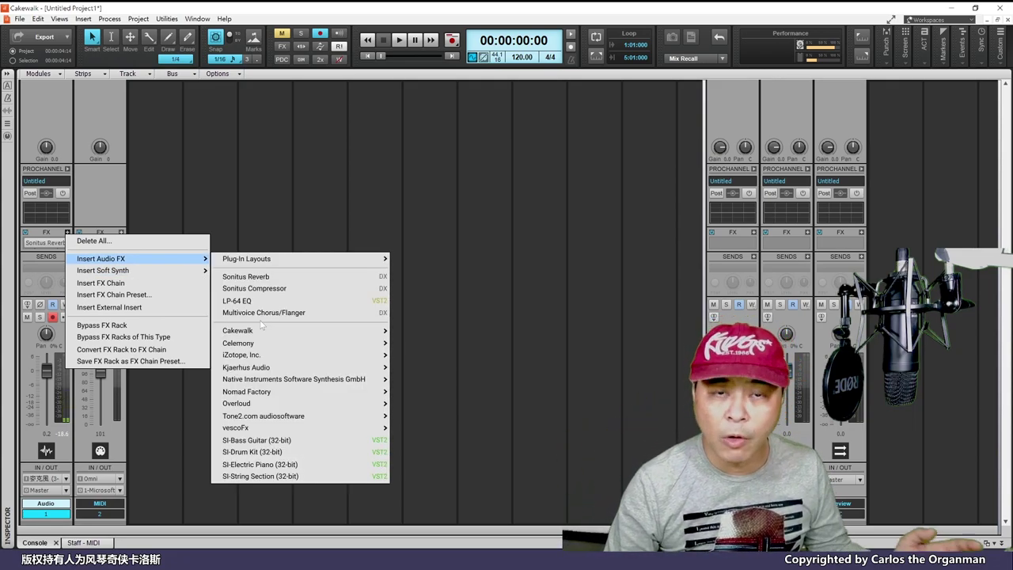
pyautogui.click(94, 541)
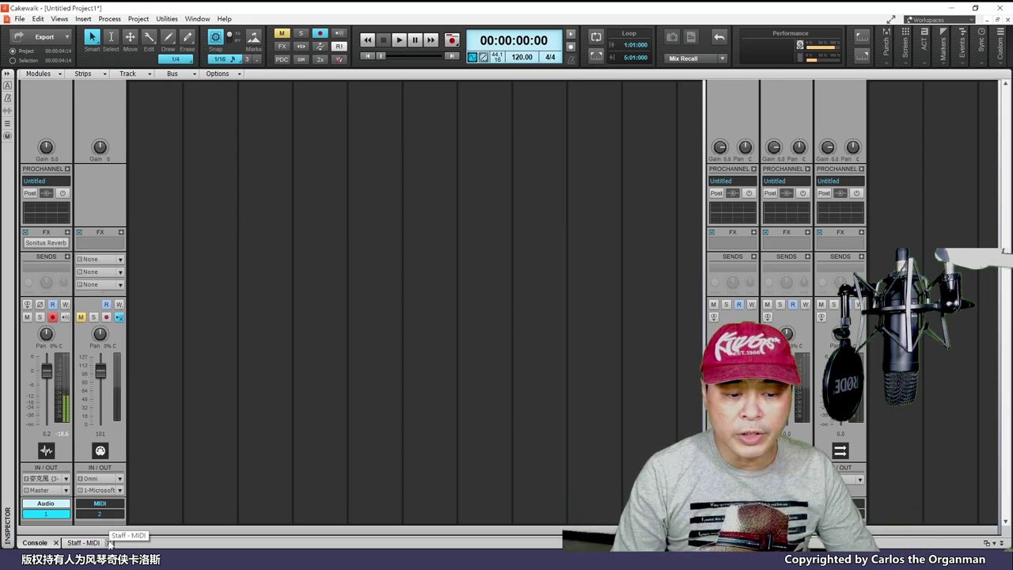
# Step: Close the Staff and Console views and set the Now Time to 2:01:480 in the Track view
pyautogui.click(108, 543)
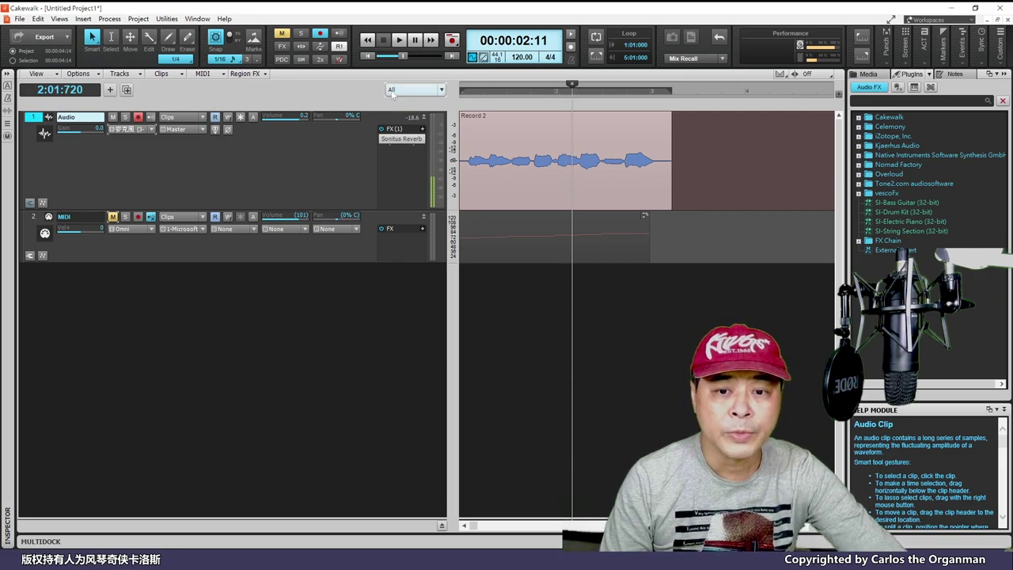
pyautogui.click(368, 56)
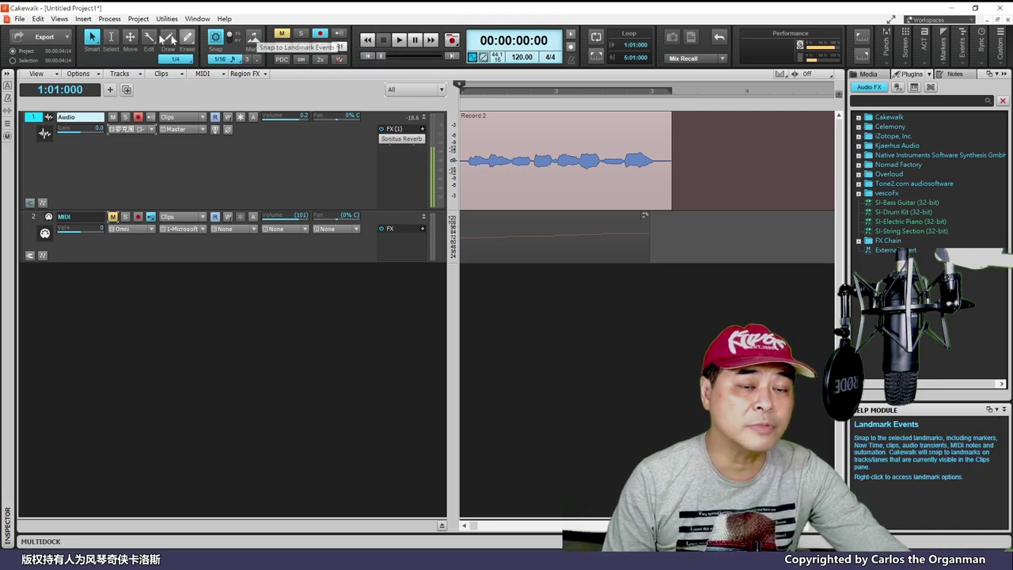
pyautogui.hotkey('alt', 'p')
pyautogui.click(567, 340)
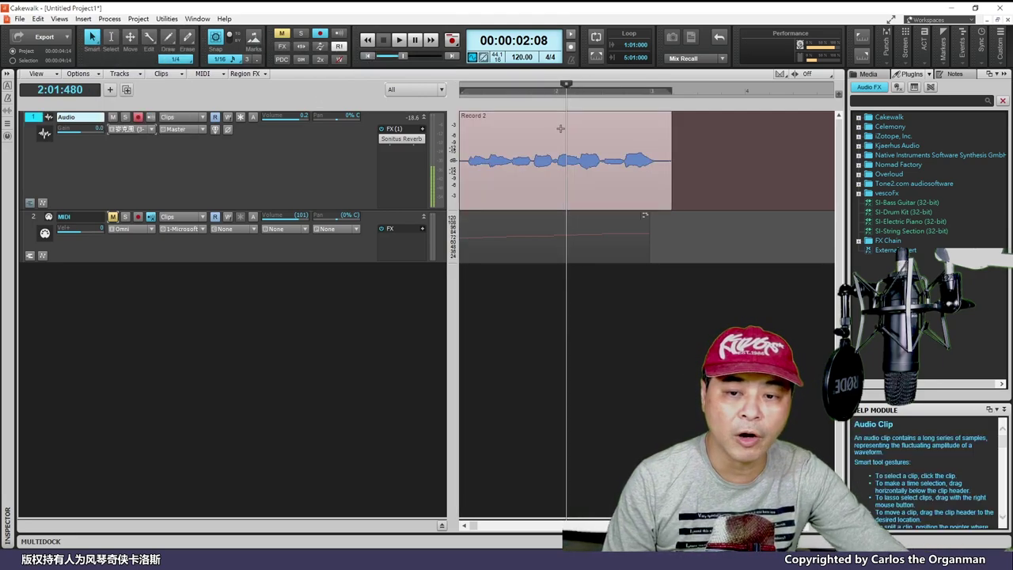
# Step: Create a Melodyne Region FX on the recorded audio clip, dismiss its welcome window and bring all the sung notes into view
pyautogui.rightClick(560, 128)
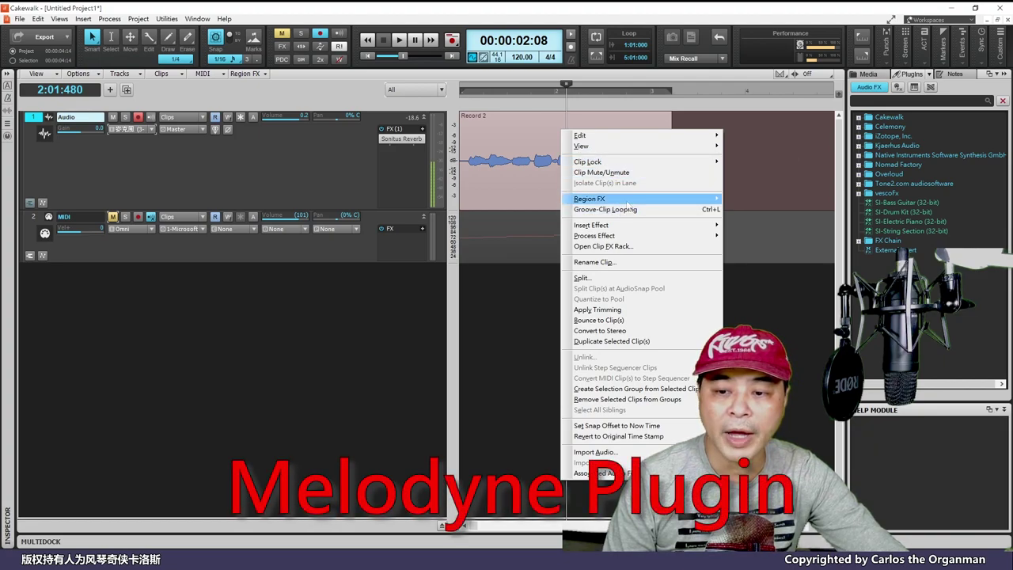
pyautogui.moveTo(628, 204)
pyautogui.moveTo(733, 214)
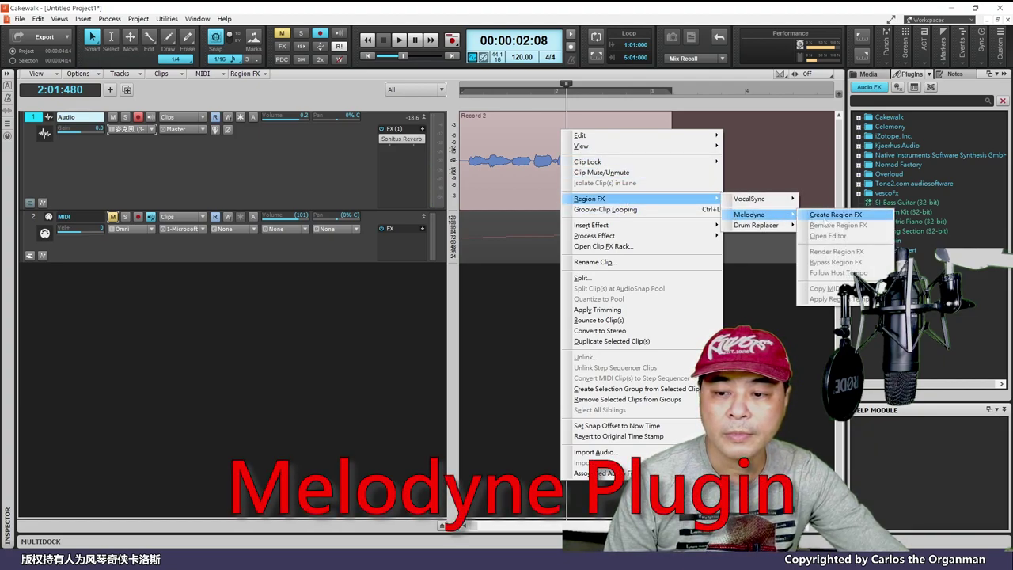
pyautogui.click(824, 215)
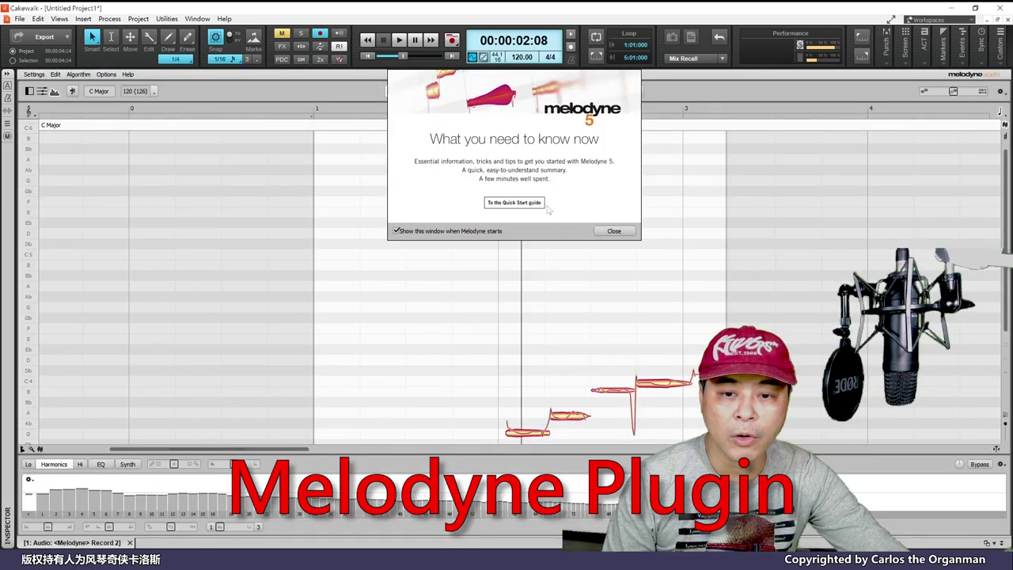
pyautogui.click(611, 230)
pyautogui.scroll(-3, 633, 266)
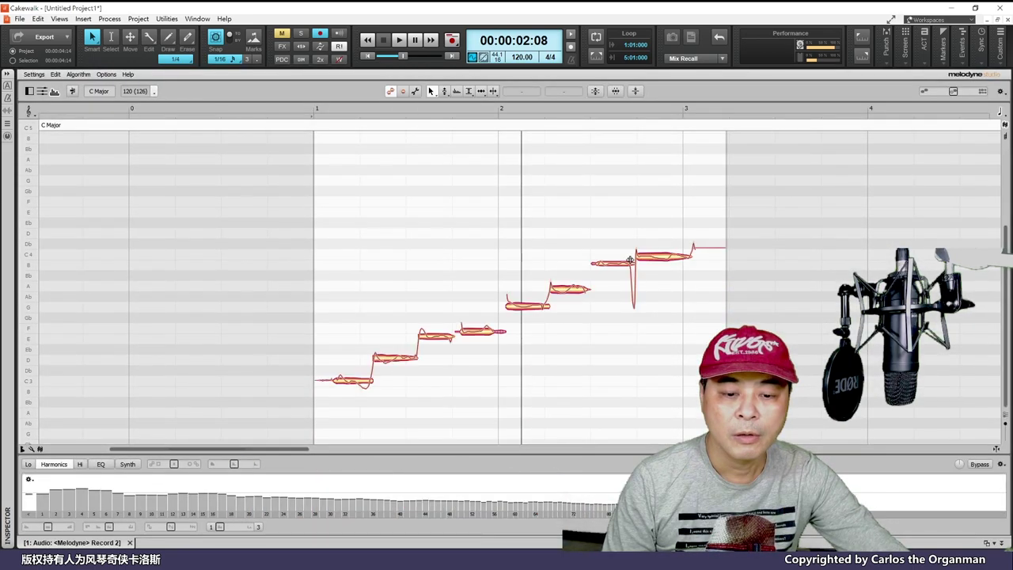
# Step: Play the recording back from the start in the Melodyne editor
pyautogui.click(367, 39)
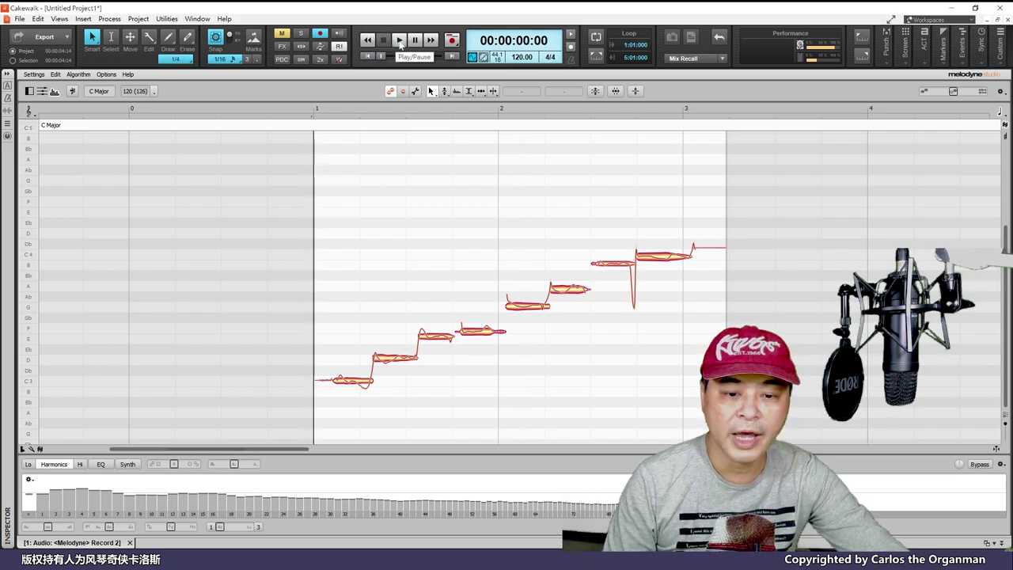
pyautogui.click(399, 41)
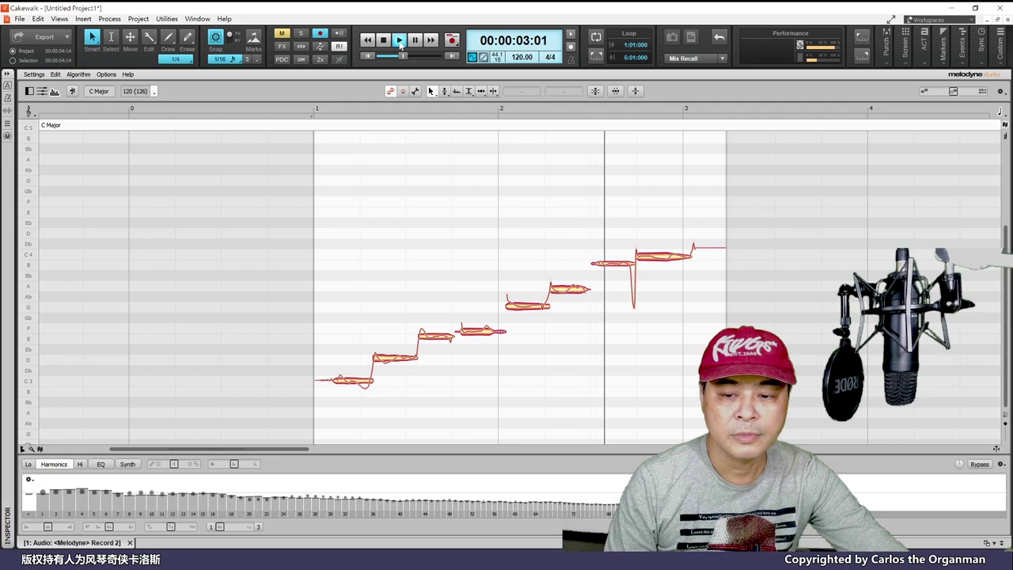
pyautogui.press('space')
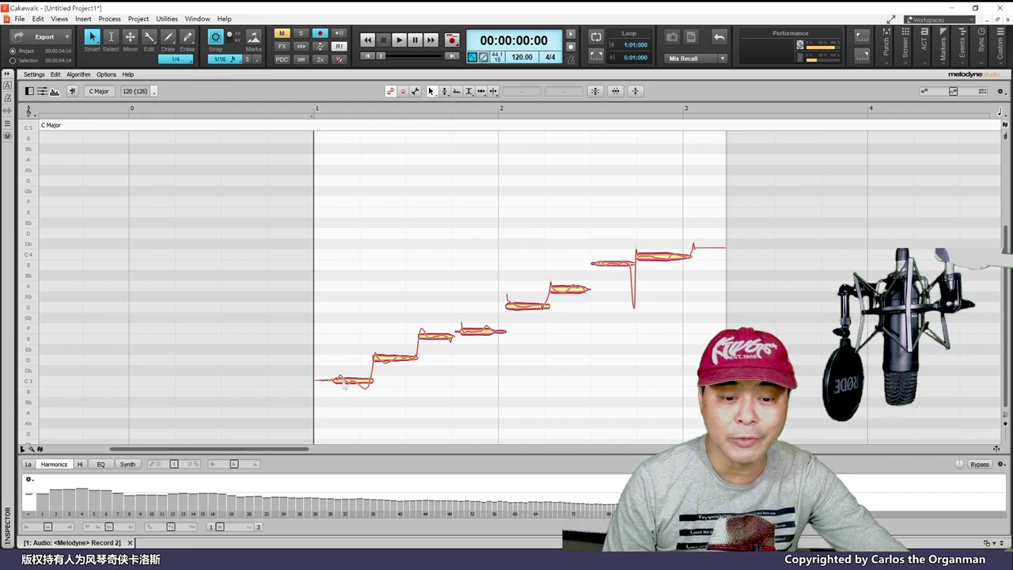
pyautogui.click(400, 41)
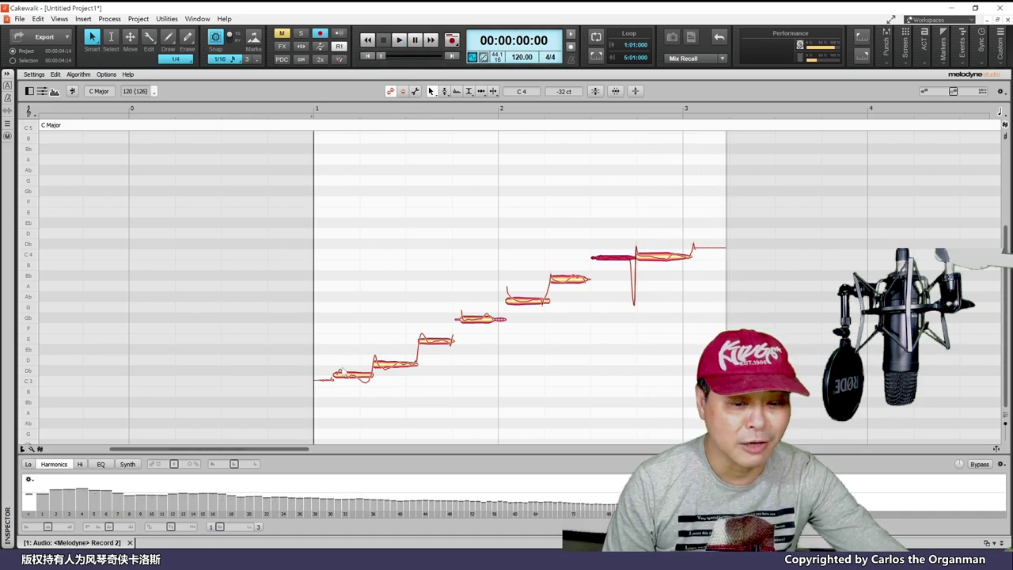
# Step: Correct the sung notes' pitches in Melodyne to the C major scale from C3 to C4 and play the result back
pyautogui.doubleClick(349, 380)
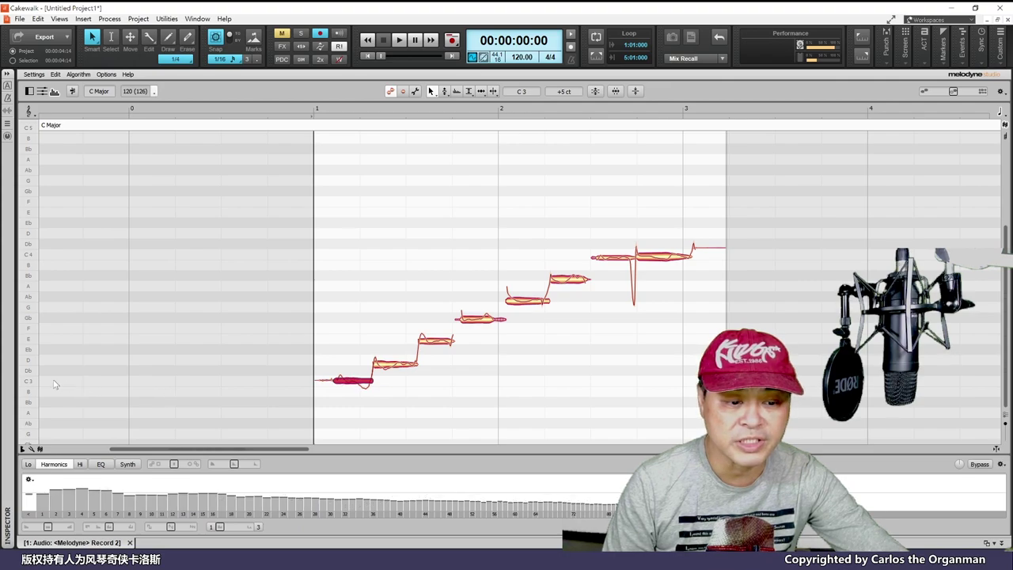
pyautogui.click(666, 254)
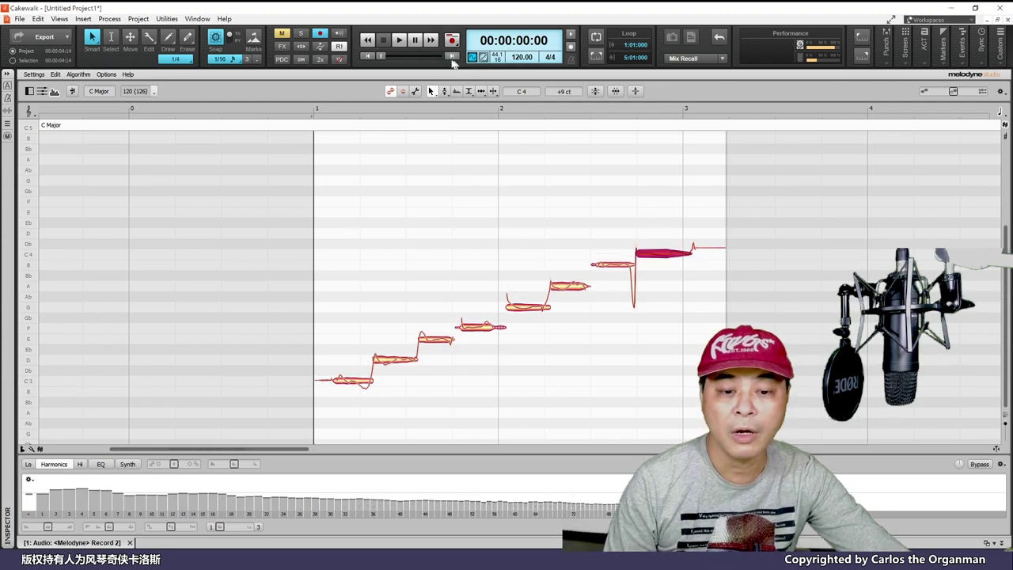
pyautogui.click(400, 40)
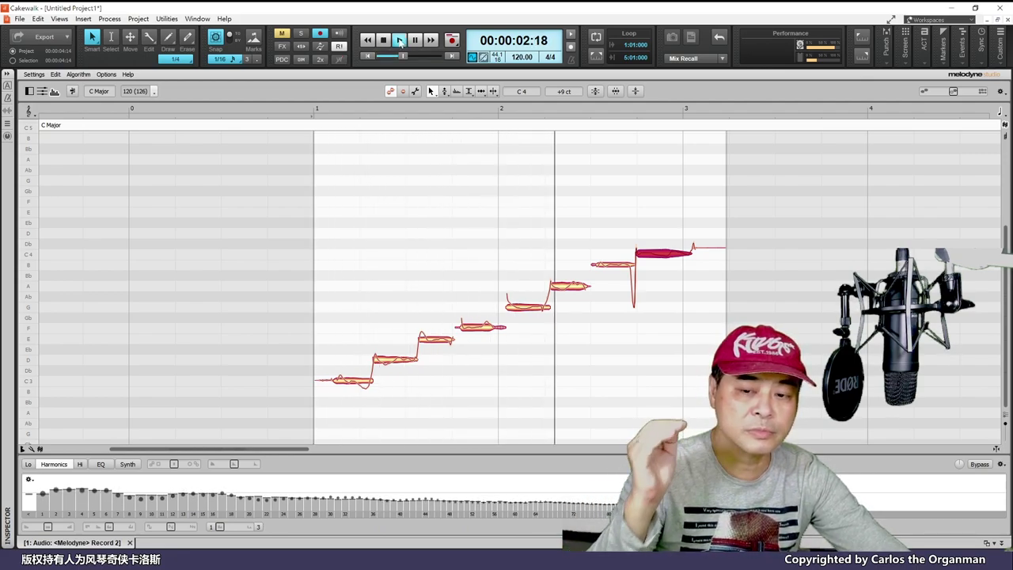
pyautogui.press('space')
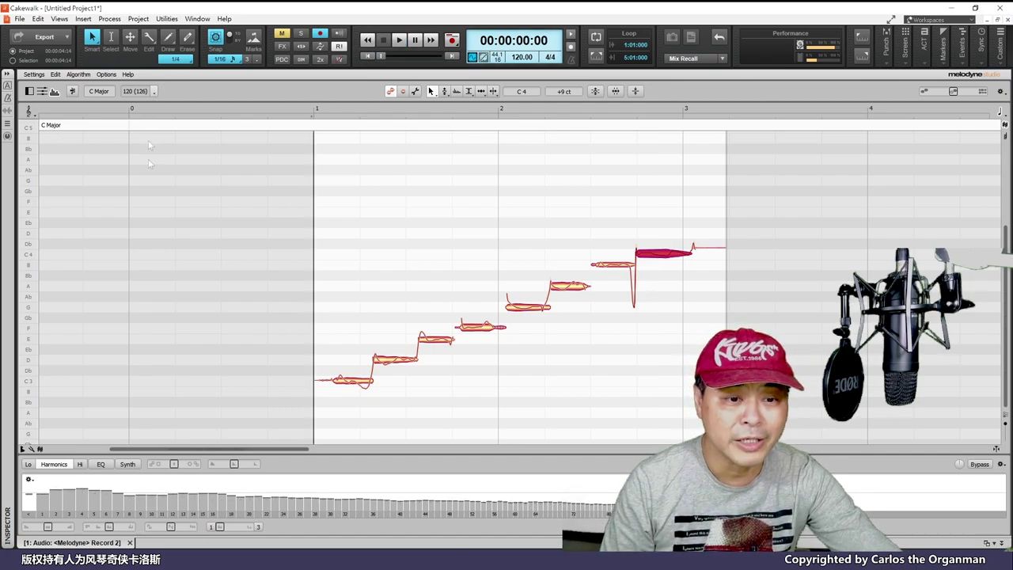
# Step: Deactivate Melodyne's time grid and lengthen the C3, E3, G3 and B3 notes into the notes that follow them
pyautogui.click(106, 74)
pyautogui.moveTo(119, 137)
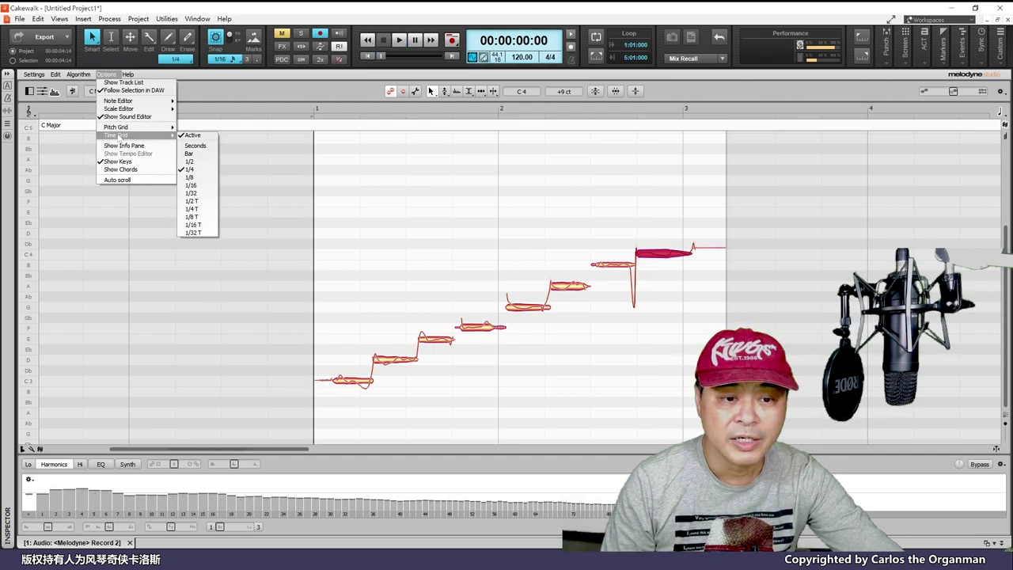
pyautogui.click(187, 136)
pyautogui.moveTo(374, 360); pyautogui.dragTo(391, 361)
pyautogui.moveTo(455, 342); pyautogui.dragTo(476, 341)
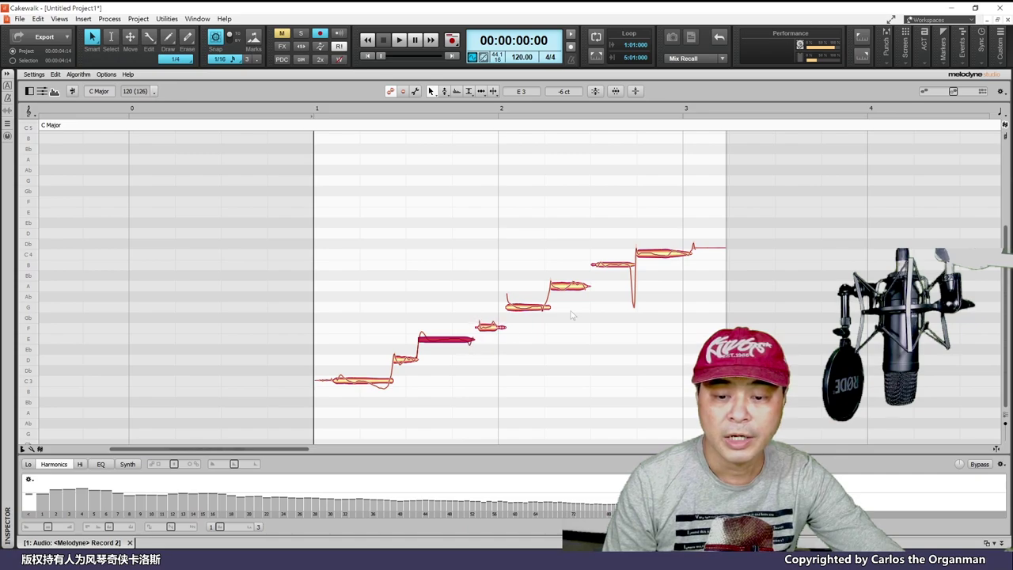
pyautogui.moveTo(545, 308); pyautogui.dragTo(552, 308)
pyautogui.moveTo(631, 264); pyautogui.dragTo(651, 273)
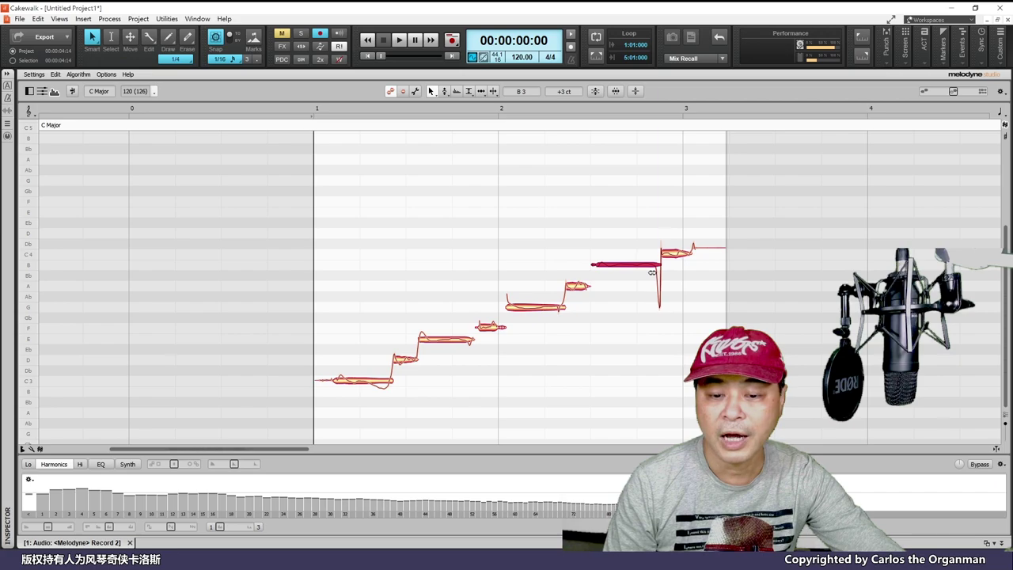
# Step: Play the retimed recording back from the start and close the Melodyne editor
pyautogui.click(400, 44)
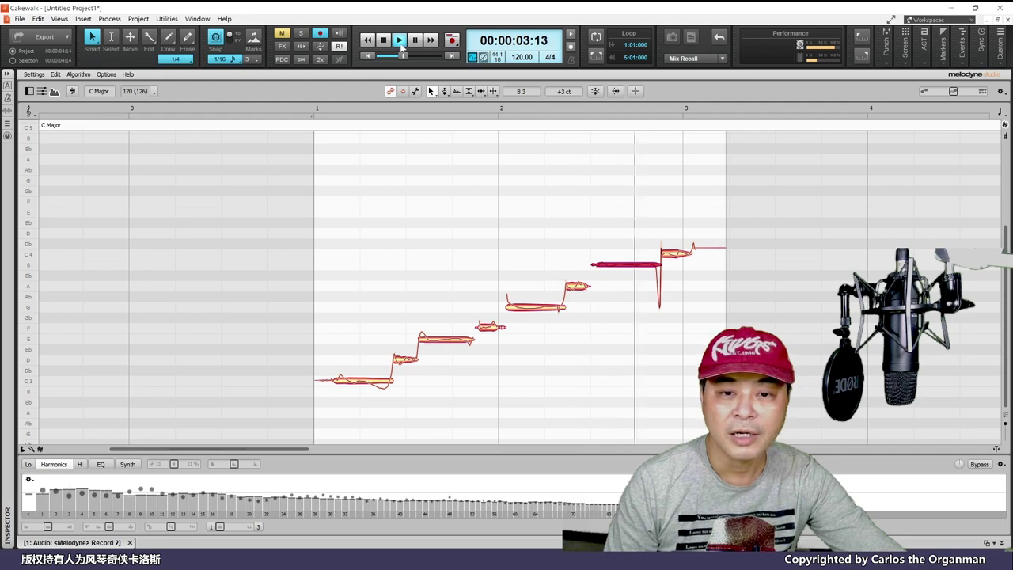
pyautogui.click(400, 43)
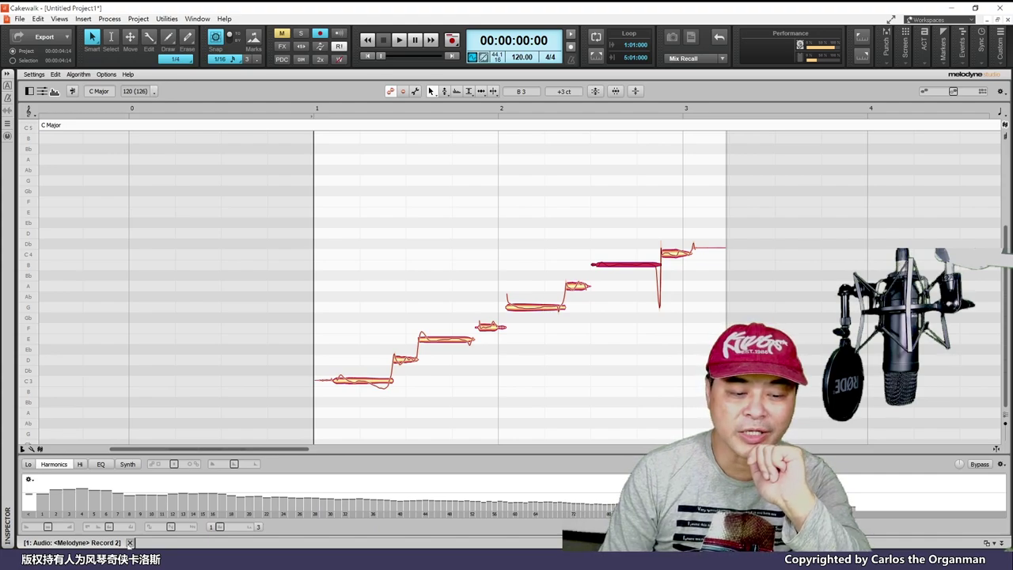
pyautogui.click(129, 542)
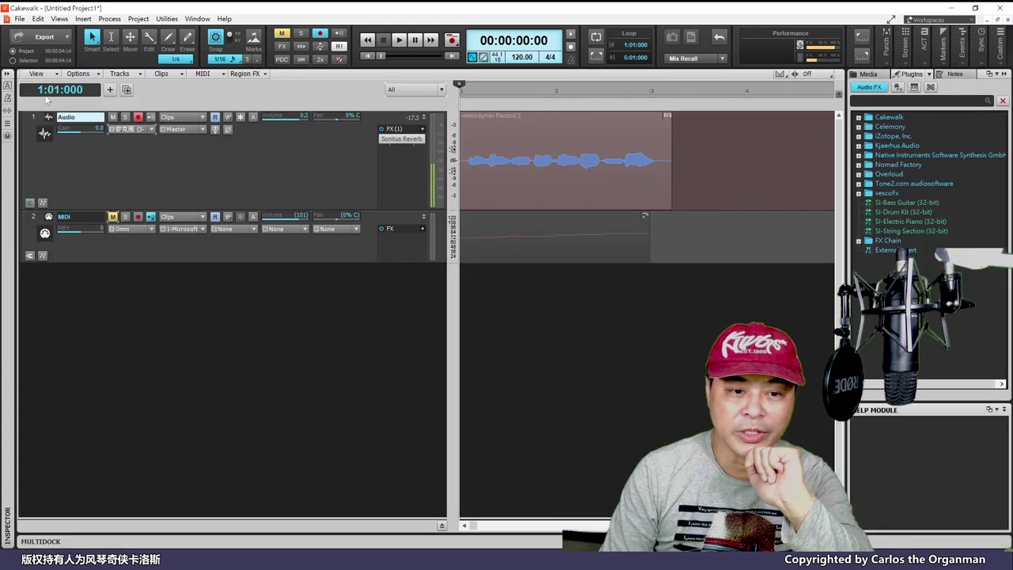
# Step: Open the recent project School Song.cwp and reduce the heights of the S, A, T and B tracks
pyautogui.click(19, 18)
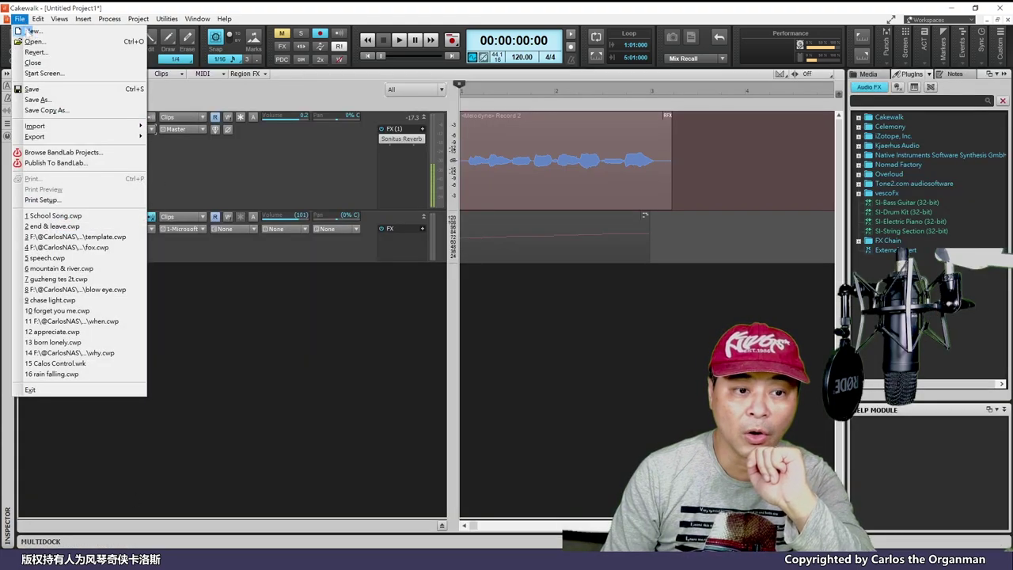
pyautogui.click(75, 217)
pyautogui.moveTo(112, 207); pyautogui.dragTo(112, 204)
pyautogui.moveTo(117, 273); pyautogui.dragTo(118, 255)
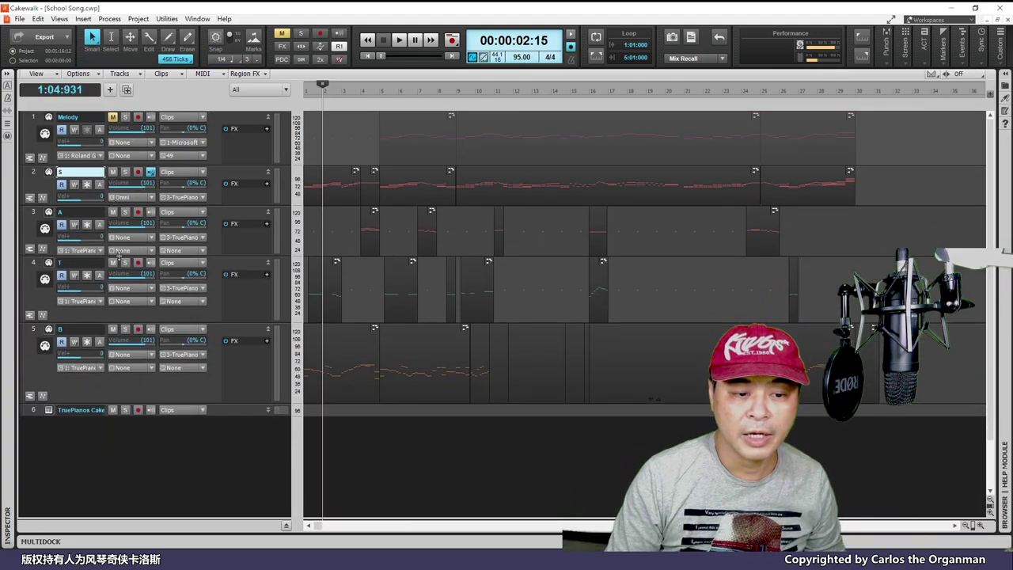
pyautogui.moveTo(113, 318); pyautogui.dragTo(116, 303)
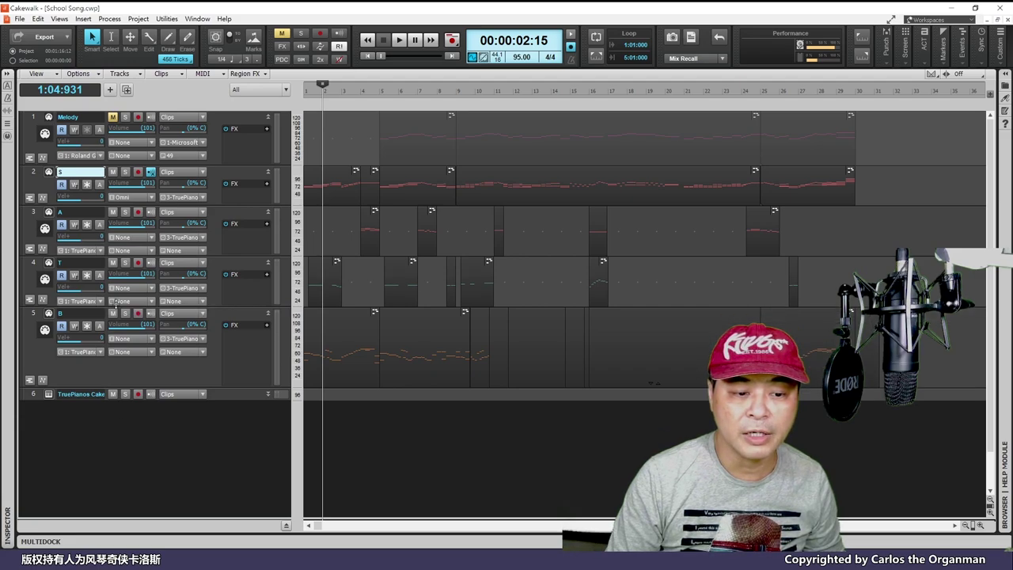
pyautogui.moveTo(106, 385); pyautogui.dragTo(118, 358)
# Step: Play the opening of School Song from the start of the project and stop playback
pyautogui.click(368, 57)
pyautogui.click(400, 41)
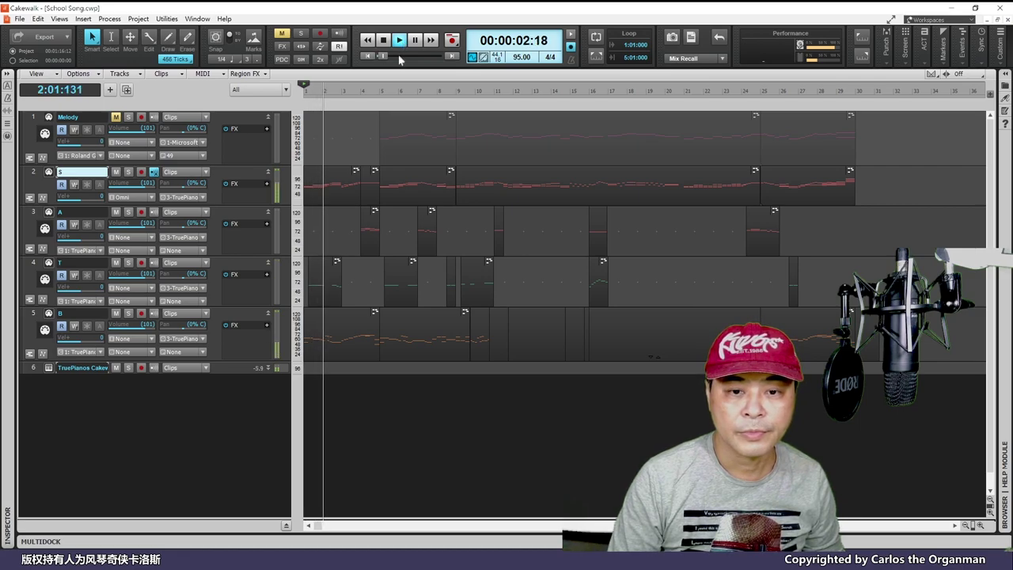
pyautogui.click(383, 39)
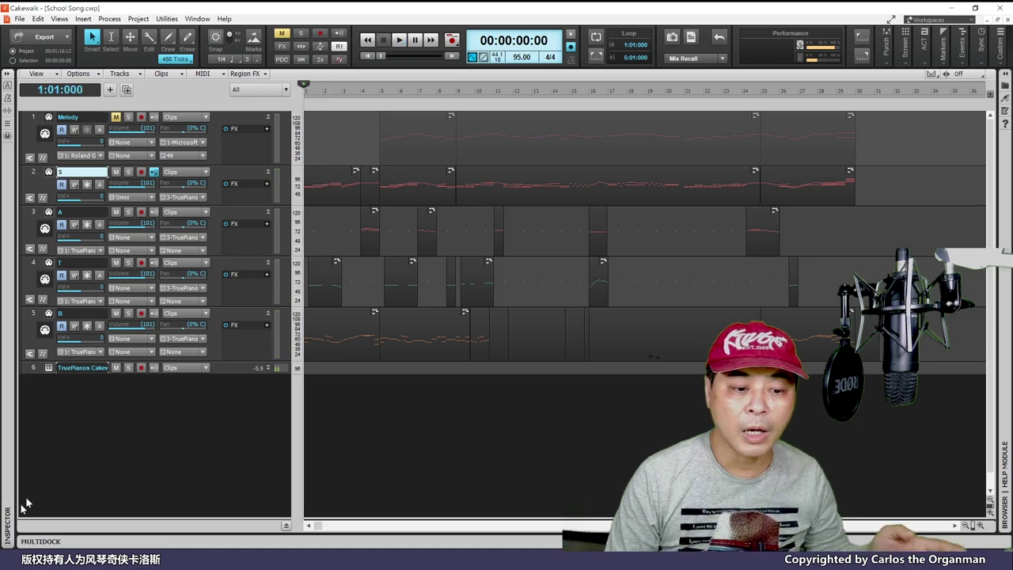
# Step: Insert an audio track named Vocal, arm it and record a take over School Song from the start of the project
pyautogui.rightClick(105, 398)
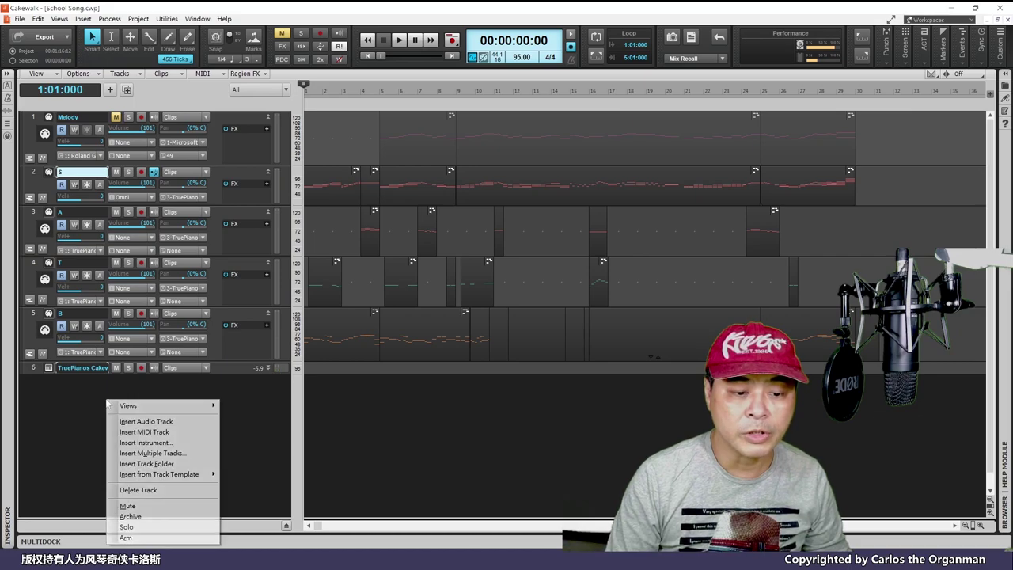
pyautogui.click(143, 421)
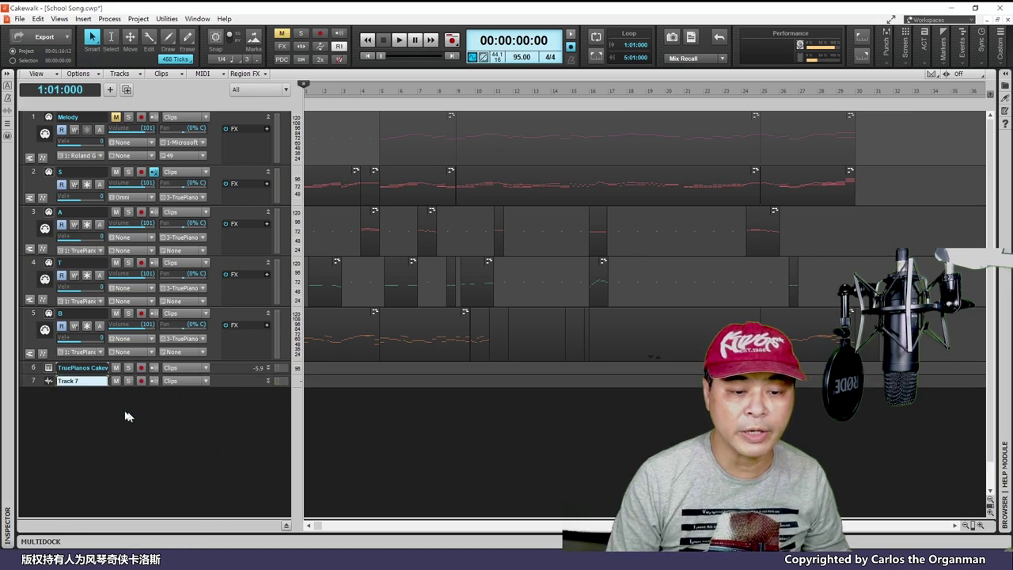
pyautogui.click(140, 382)
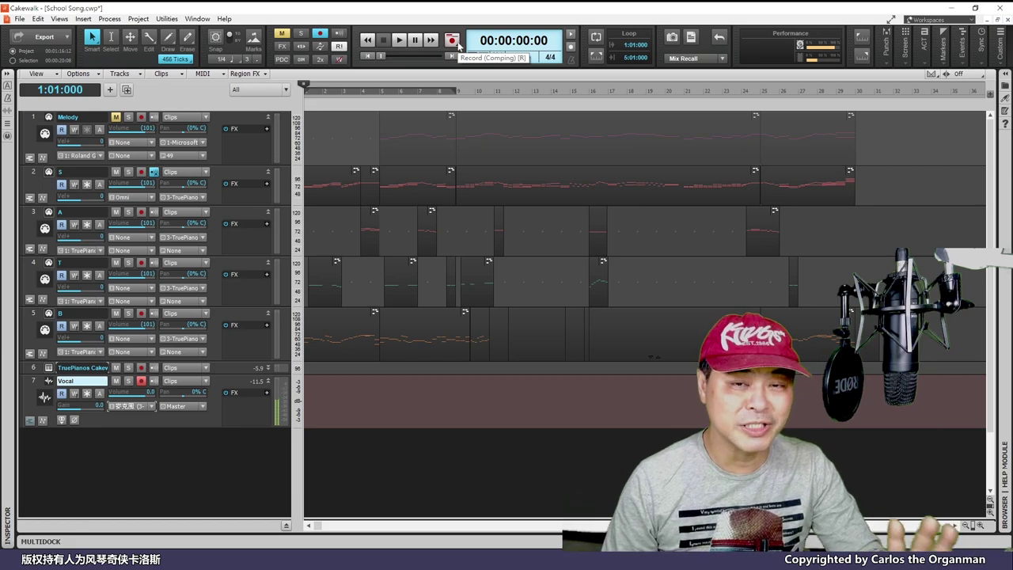
pyautogui.click(457, 43)
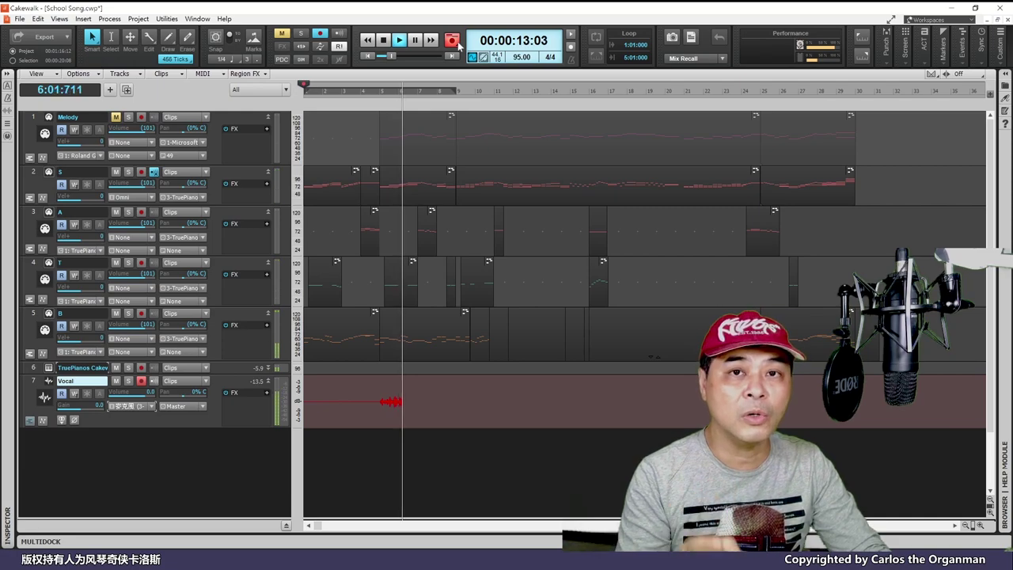
pyautogui.press('space')
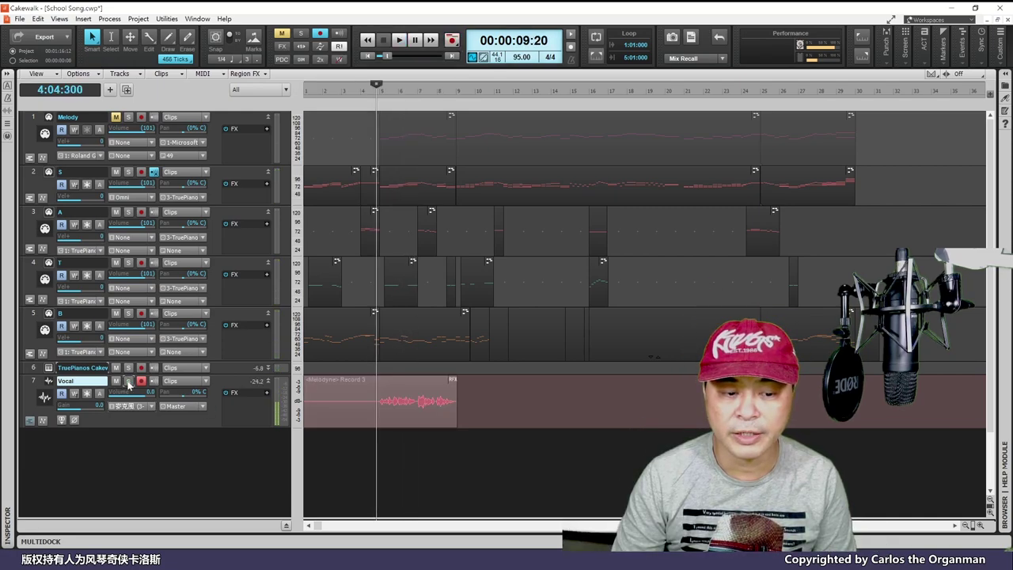
# Step: Solo the Vocal track, open its recorded clip in the Melodyne editor and play the sung phrase
pyautogui.doubleClick(415, 401)
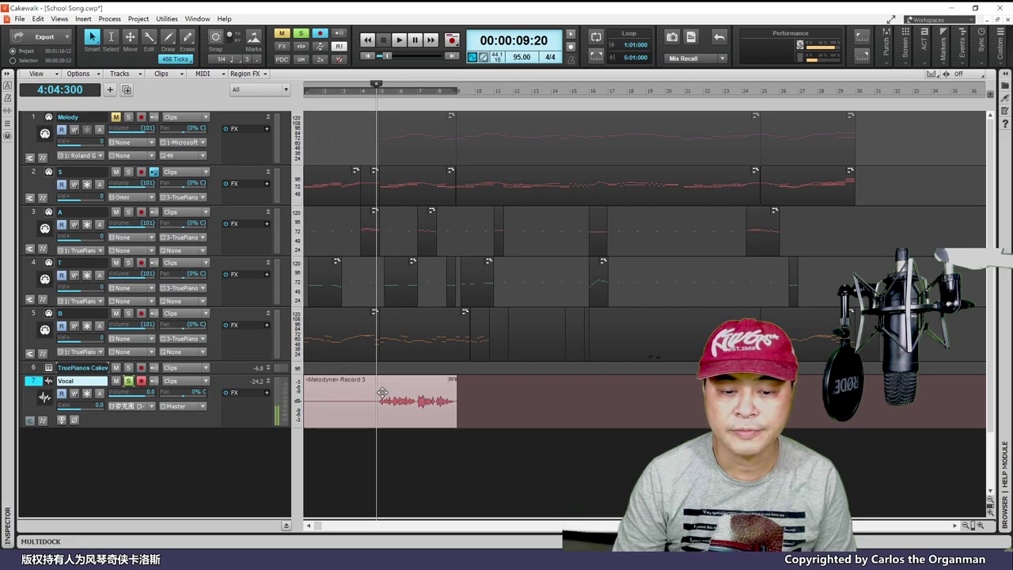
pyautogui.press('space')
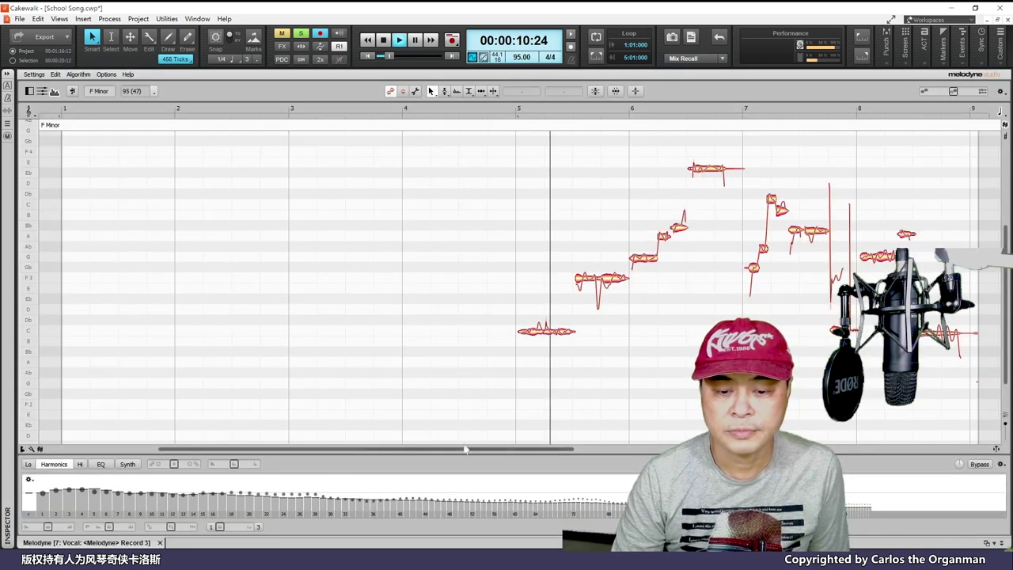
pyautogui.moveTo(462, 450); pyautogui.dragTo(537, 451)
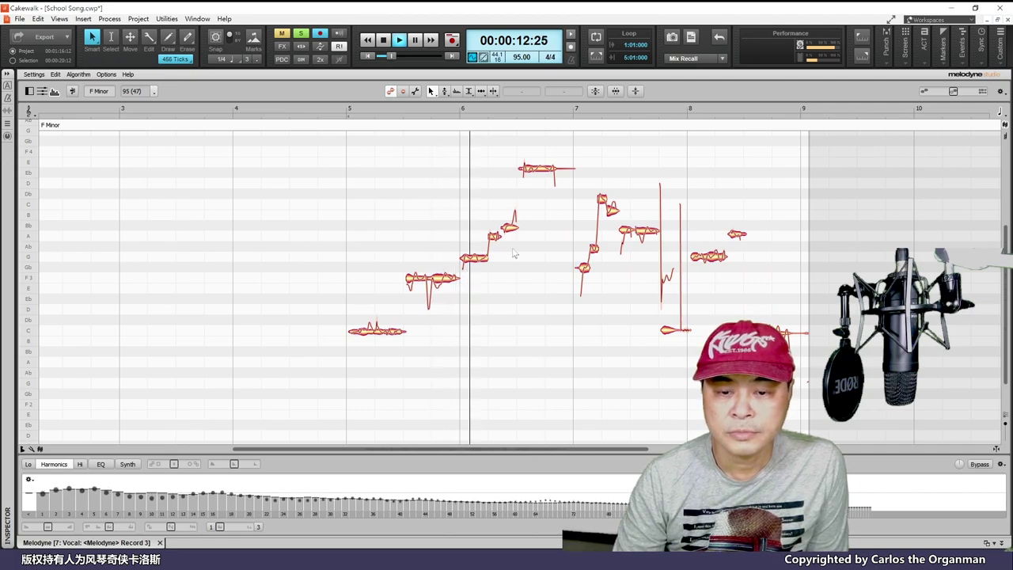
pyautogui.press('space')
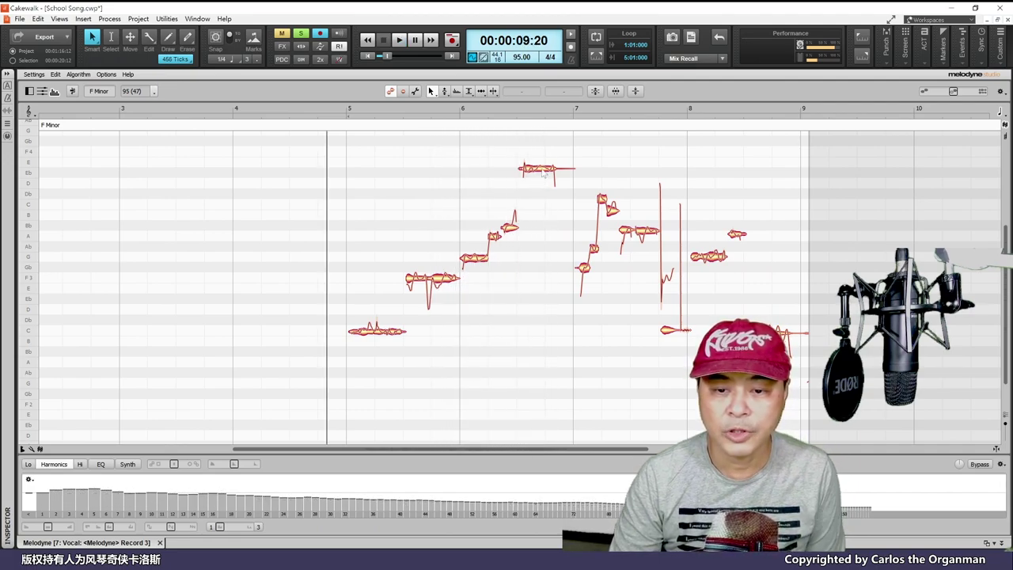
# Step: Lower the highest note in bar 6 to C4 and correct the pitches of the bar 7 notes while playing the take
pyautogui.moveTo(543, 171); pyautogui.dragTo(540, 203)
pyautogui.press('space')
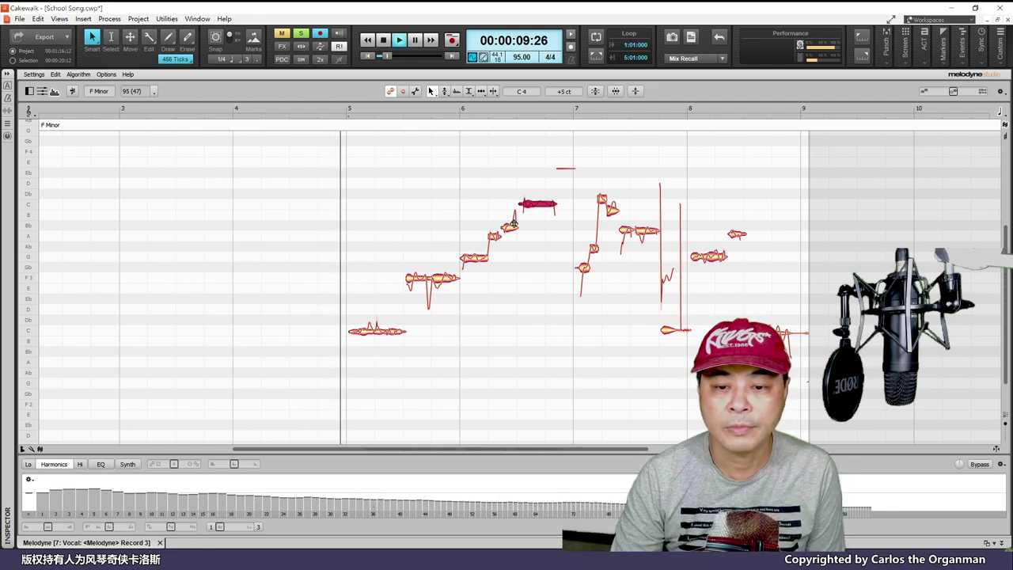
pyautogui.click(444, 91)
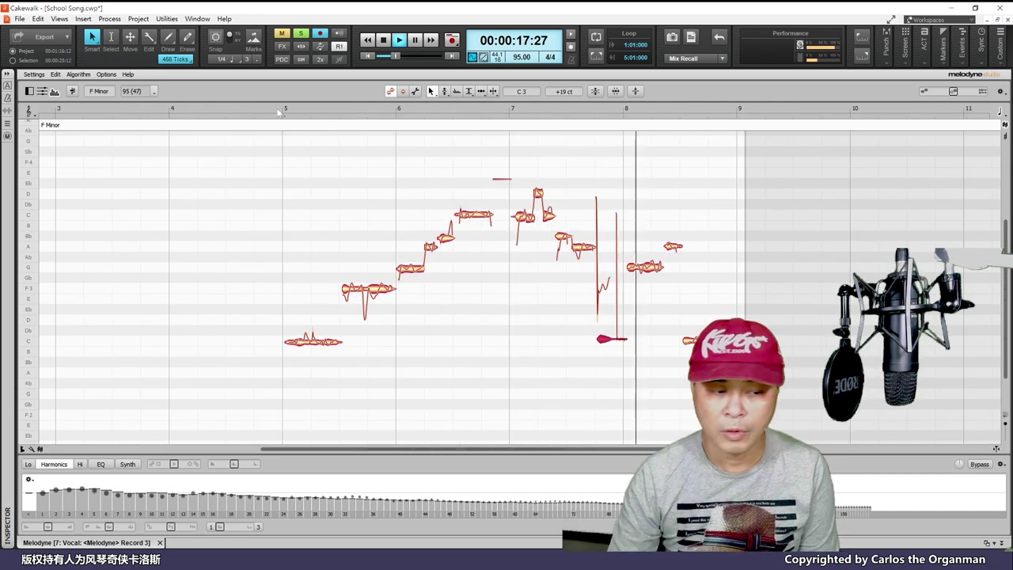
pyautogui.press('space')
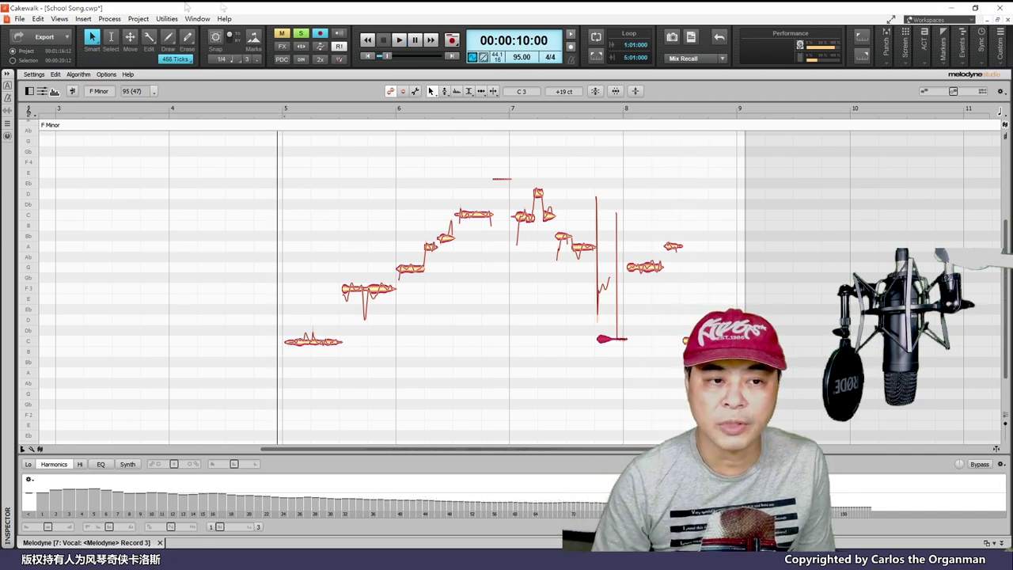
# Step: Close School Song.cwp without saving its changes
pyautogui.click(18, 19)
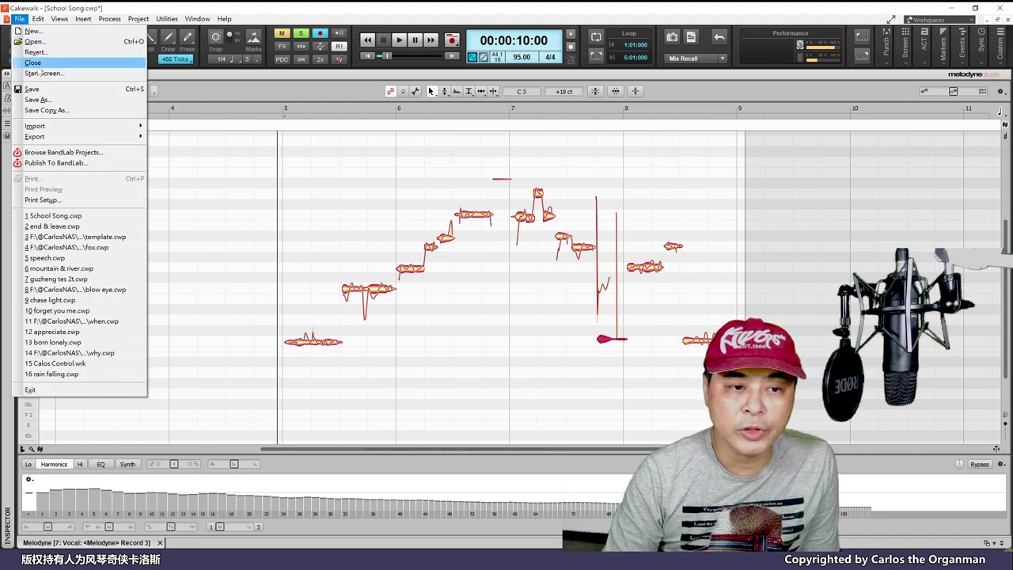
pyautogui.click(36, 62)
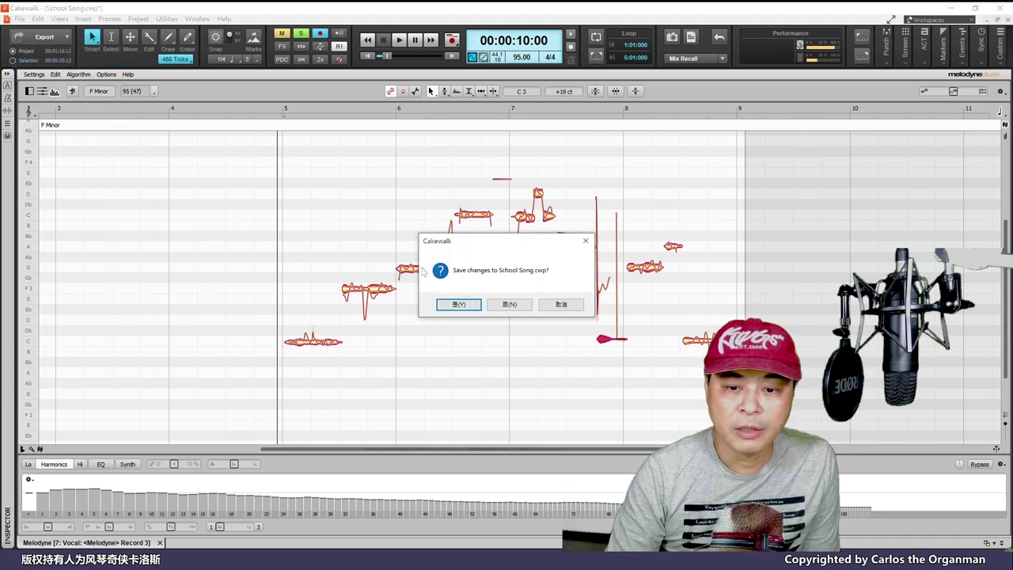
pyautogui.click(505, 303)
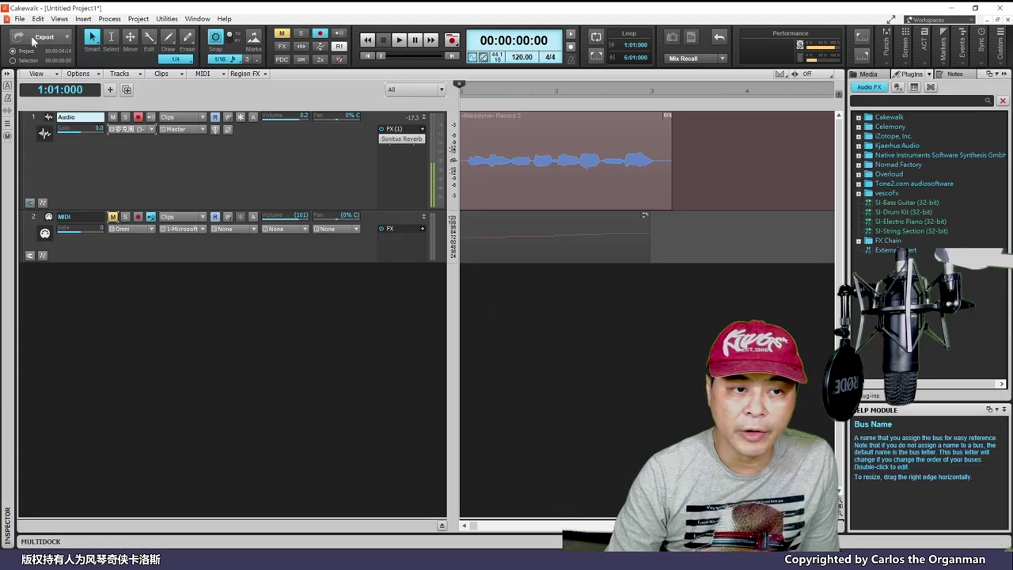
# Step: Open the recent project end & leave.cwp and return to the start of the project
pyautogui.click(21, 19)
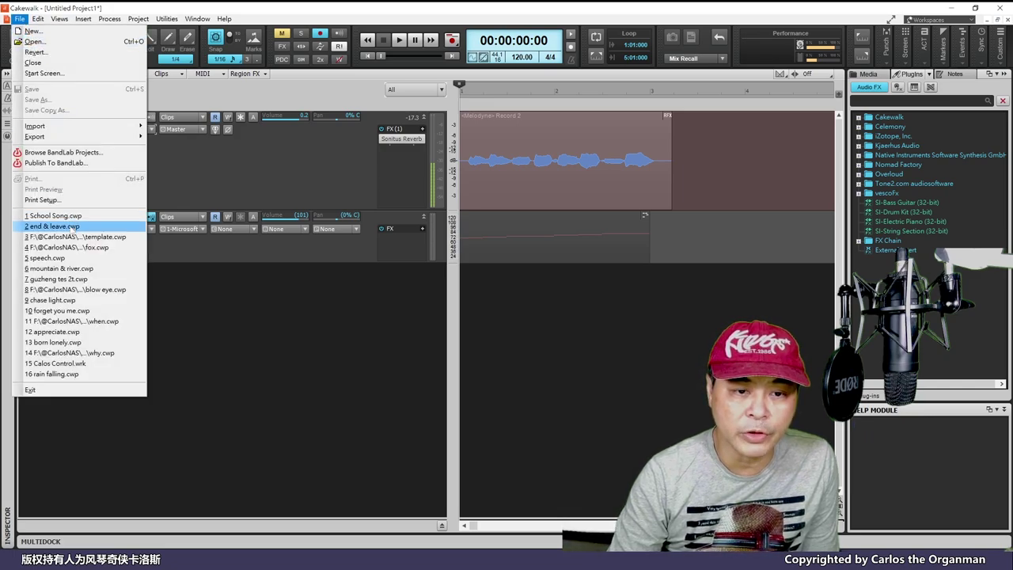
pyautogui.click(73, 227)
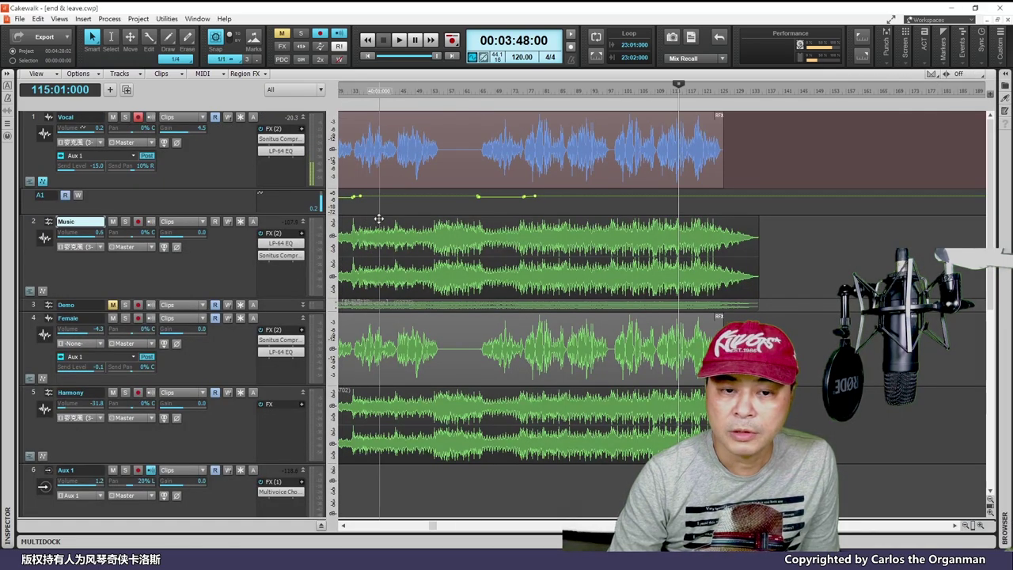
pyautogui.click(367, 40)
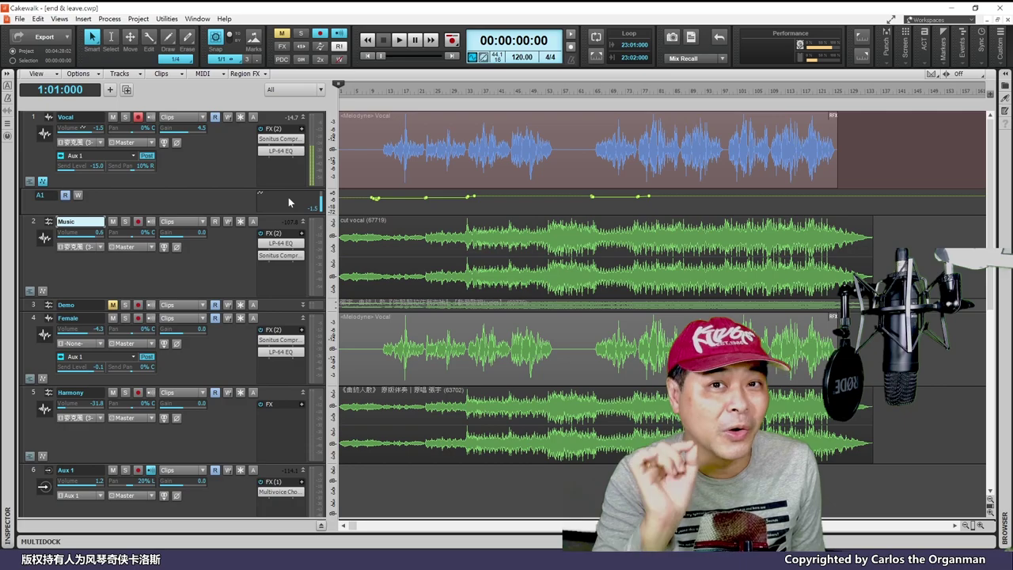
# Step: Show the project's mixing console full-size and start playback from the beginning
pyautogui.hotkey('alt', '2')
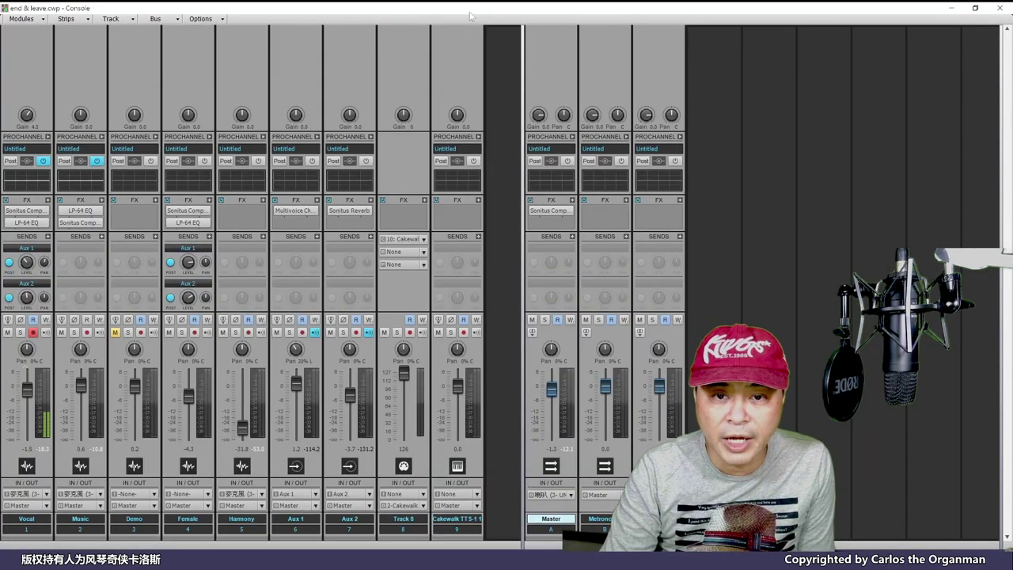
pyautogui.moveTo(470, 16); pyautogui.dragTo(466, 172)
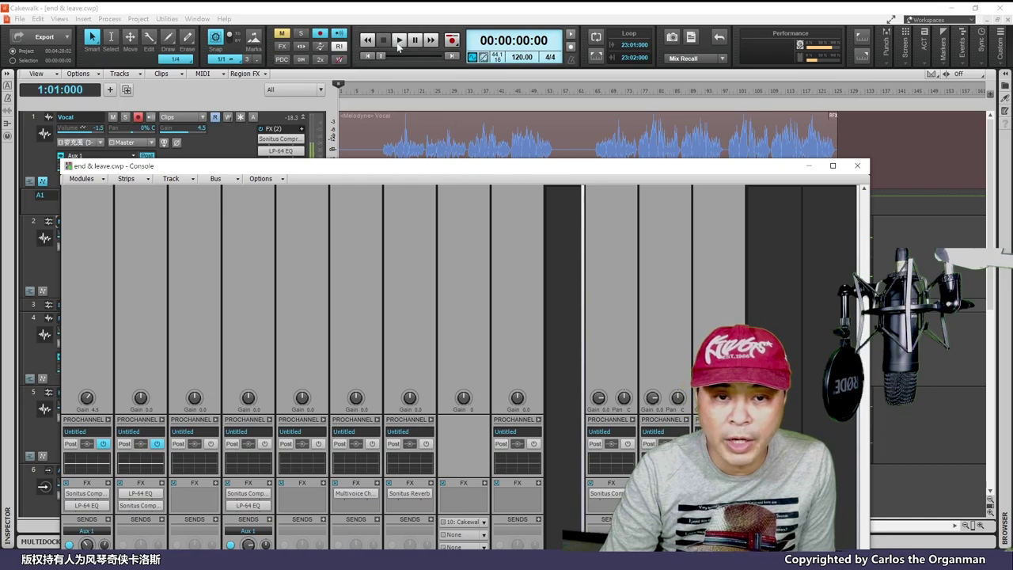
pyautogui.click(373, 58)
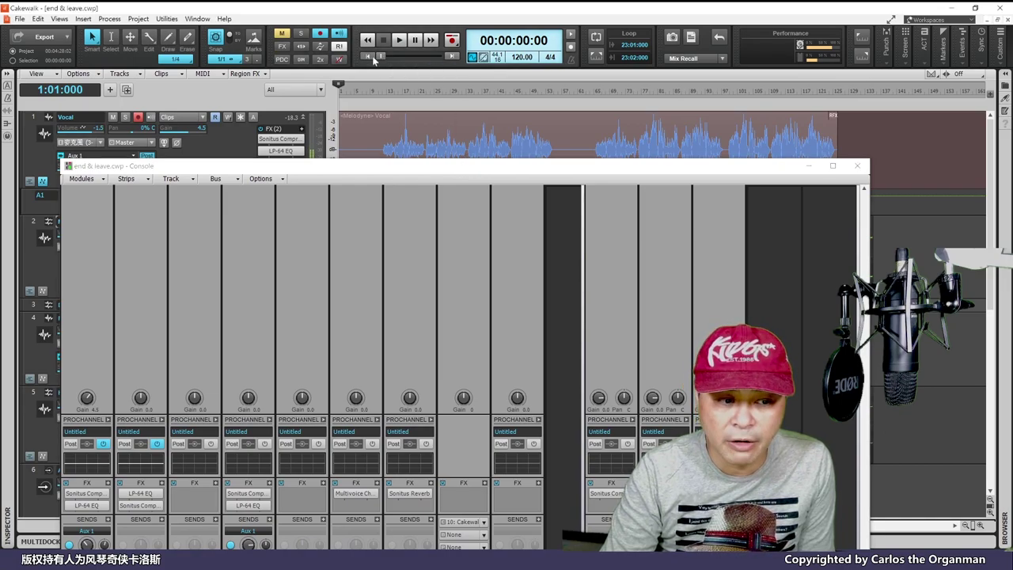
pyautogui.click(400, 40)
pyautogui.doubleClick(413, 166)
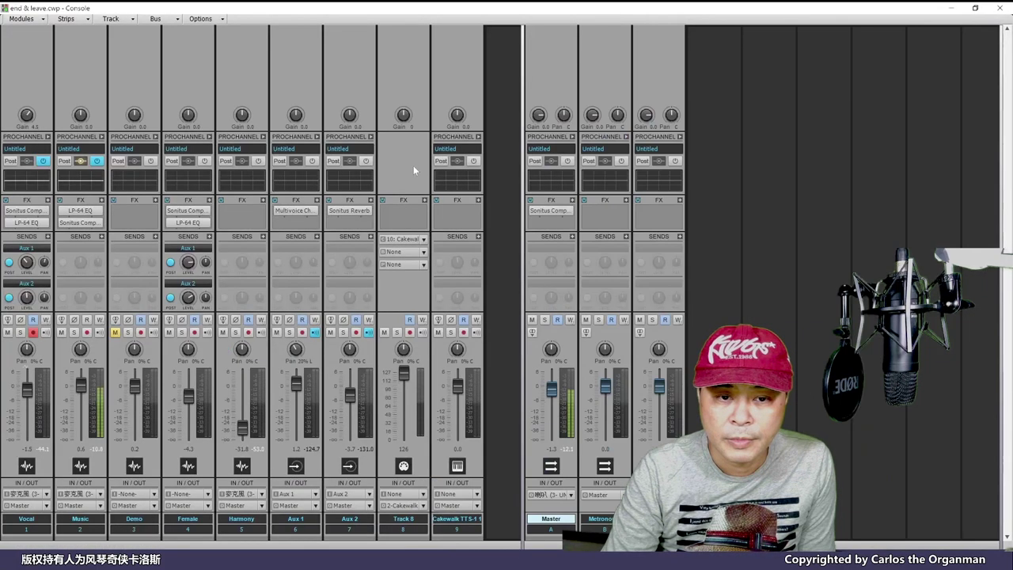
# Step: Balance the mix during playback: set Music's volume to 1.0 and Vocal's to -2.8, and try Vocal's Aux 2 send at up to 5.9
pyautogui.moveTo(82, 388)
pyautogui.mouseDown()
pyautogui.moveTo(80, 406)
pyautogui.moveTo(81, 383)
pyautogui.mouseUp()
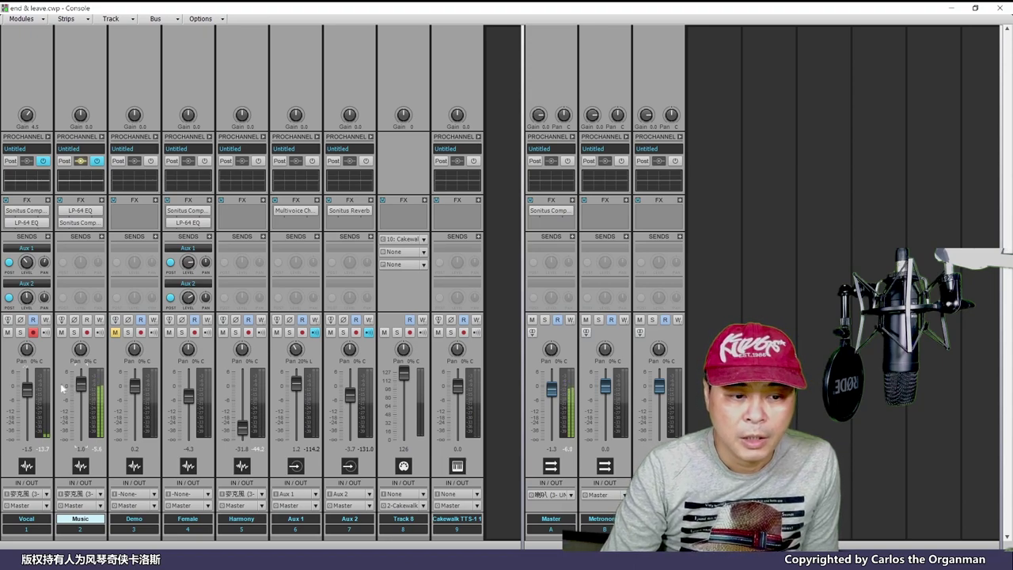
pyautogui.moveTo(26, 389); pyautogui.dragTo(28, 393)
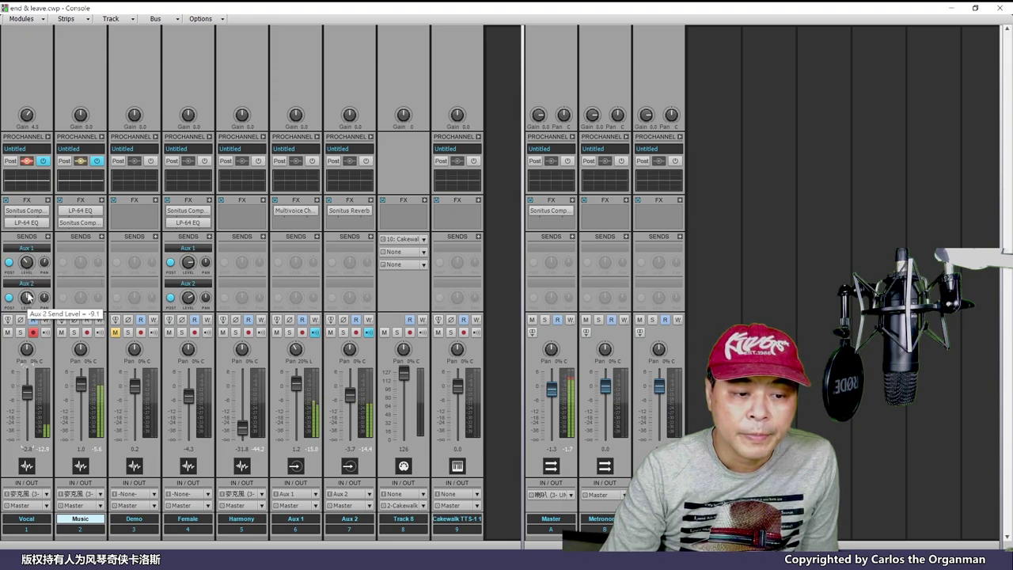
pyautogui.moveTo(26, 297); pyautogui.dragTo(23, 294)
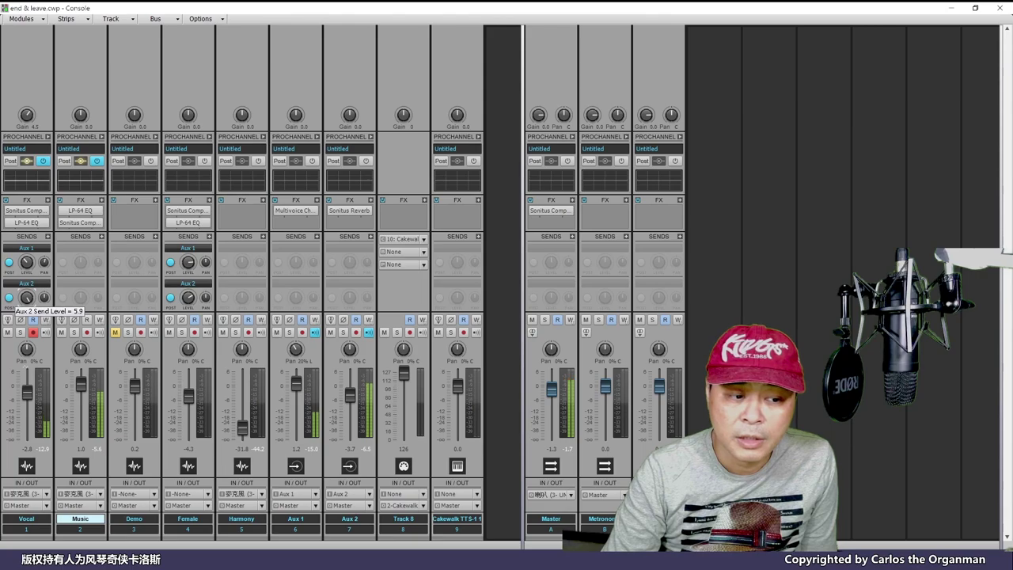
pyautogui.moveTo(27, 297)
pyautogui.mouseDown()
pyautogui.moveTo(27, 313)
pyautogui.moveTo(27, 299)
pyautogui.mouseUp()
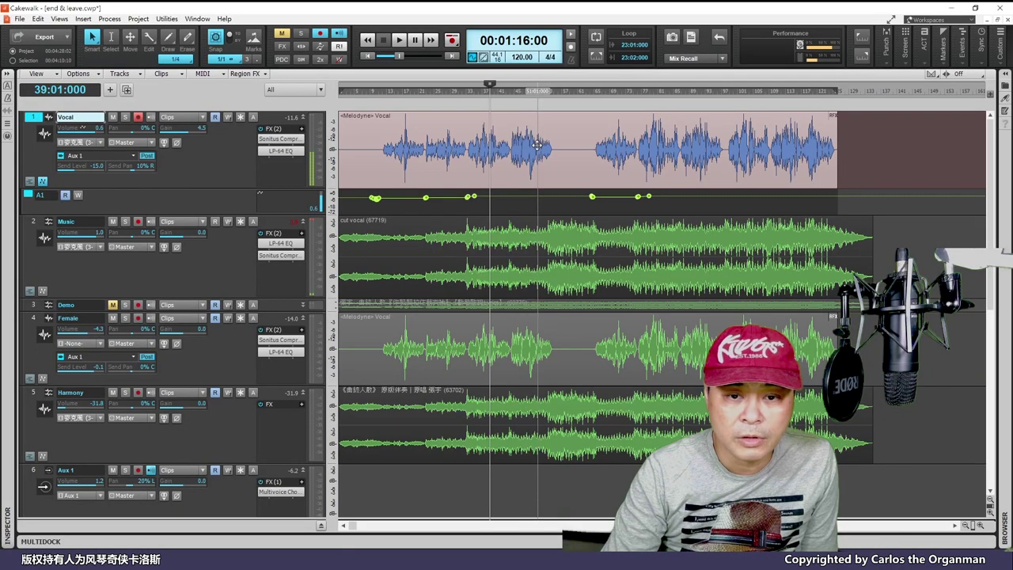
# Step: Open the Vocal clip in Melodyne, raise the pitch modulation of the long B3 note at bar 17 to 189%, and close the editor
pyautogui.doubleClick(537, 144)
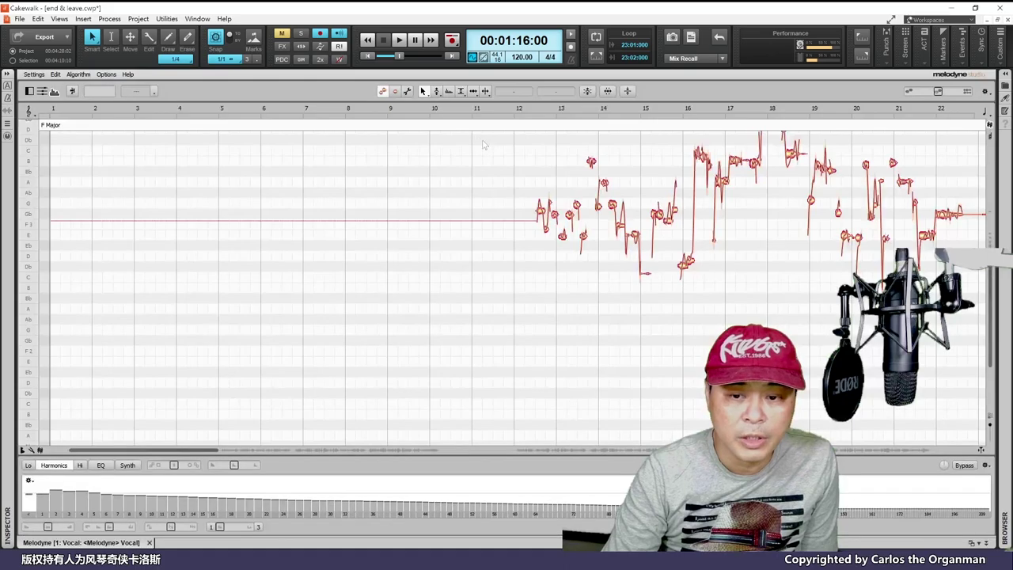
pyautogui.moveTo(198, 451); pyautogui.dragTo(291, 463)
pyautogui.scroll(3, 332, 396)
pyautogui.scroll(5, 396, 341)
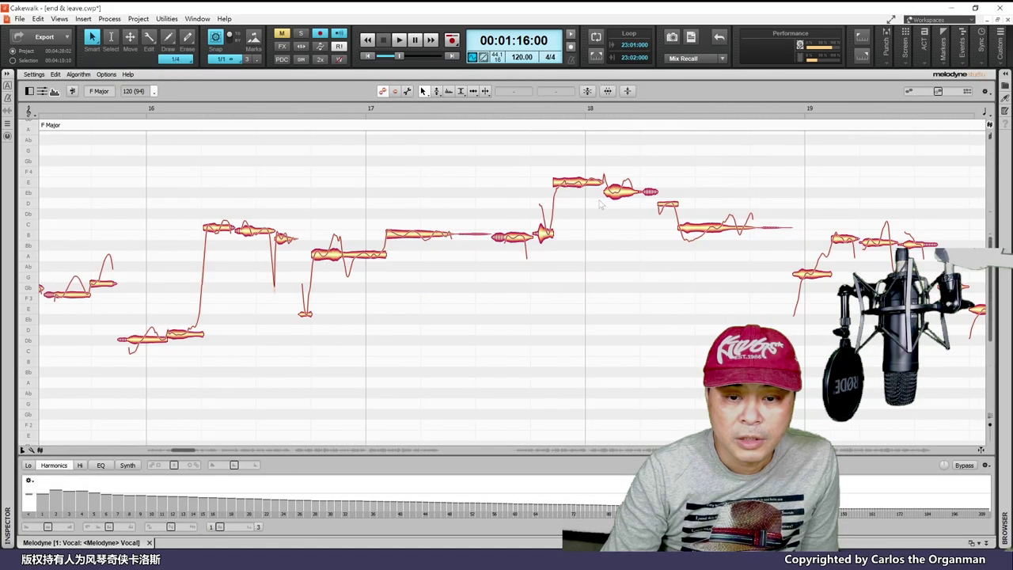
pyautogui.click(429, 238)
pyautogui.click(436, 91)
pyautogui.click(436, 104)
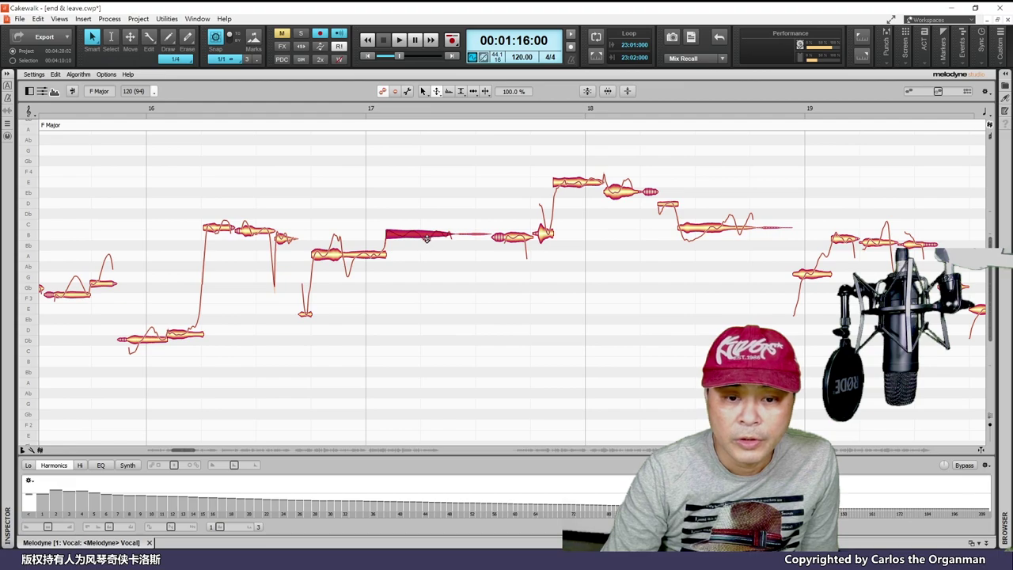
pyautogui.moveTo(425, 237); pyautogui.dragTo(426, 192)
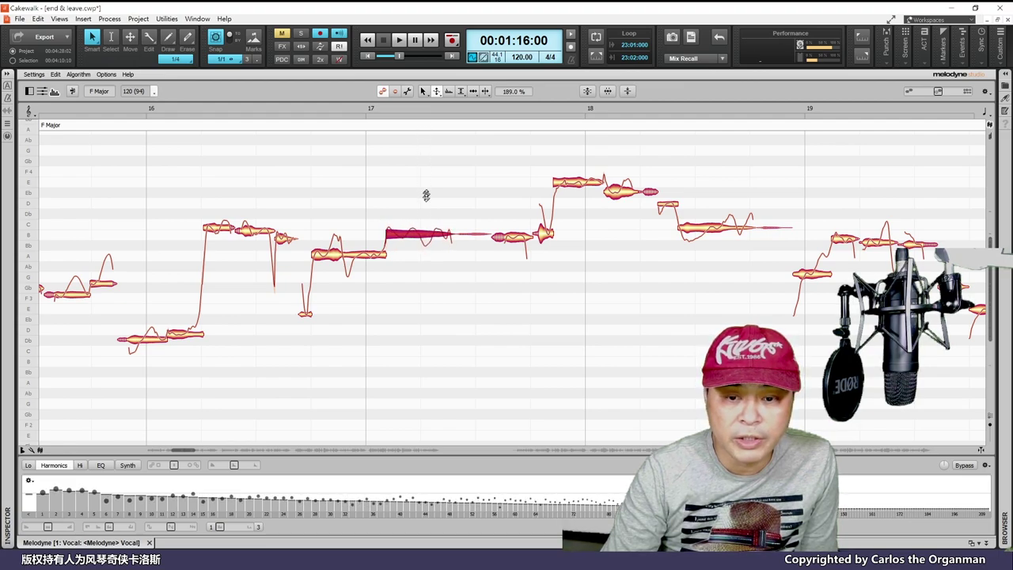
pyautogui.press('d')
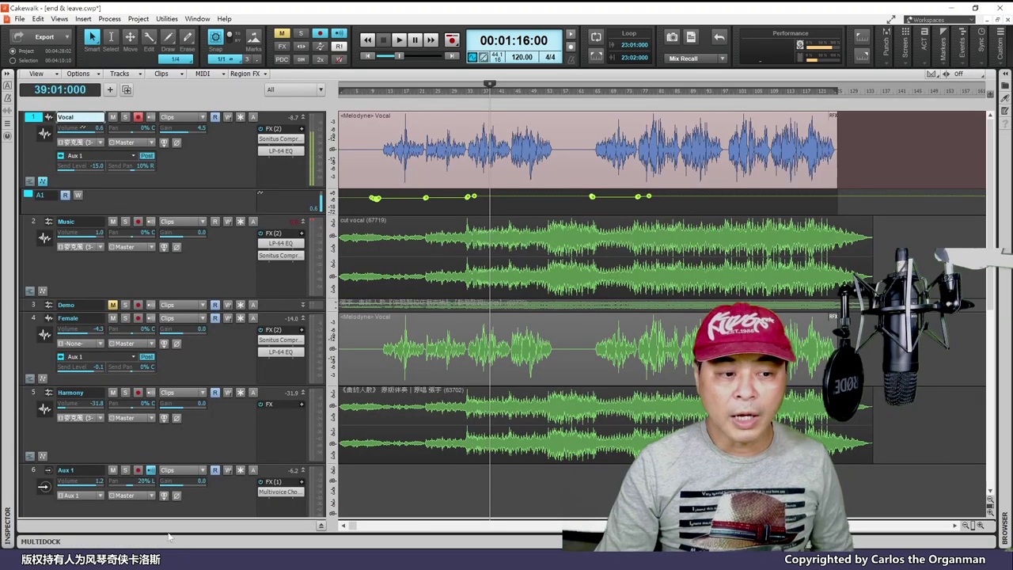